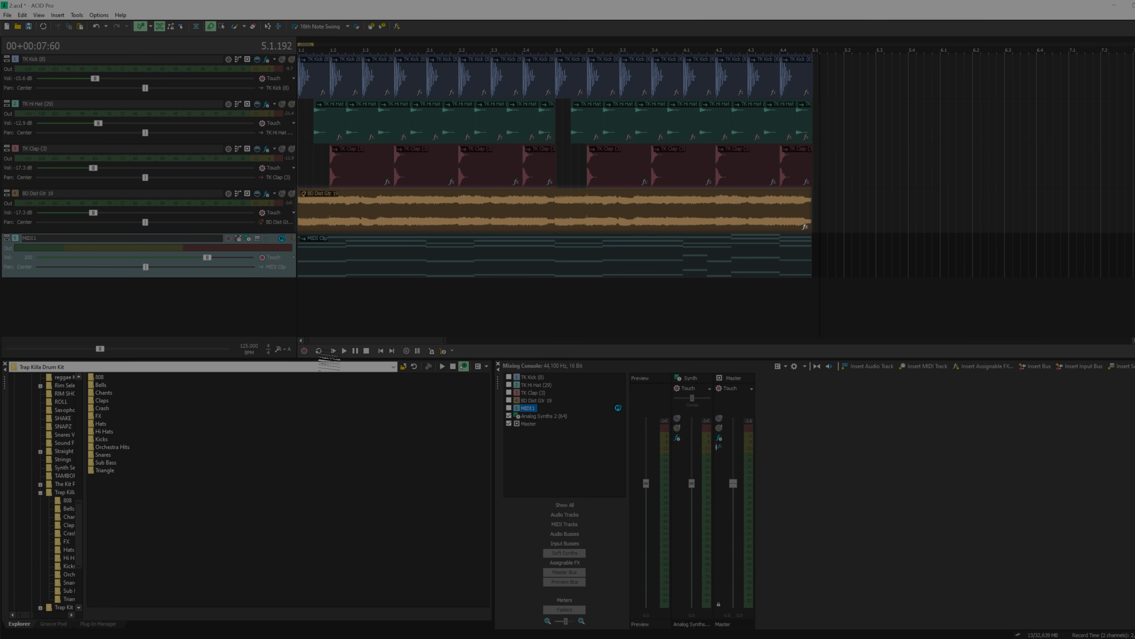
Add the eFX_Compressor_VST (32 Bit) plug-in to the BD Dist Gtr 19 track's effects chain
{"action": "left_click", "coordinate": [334, 351]}
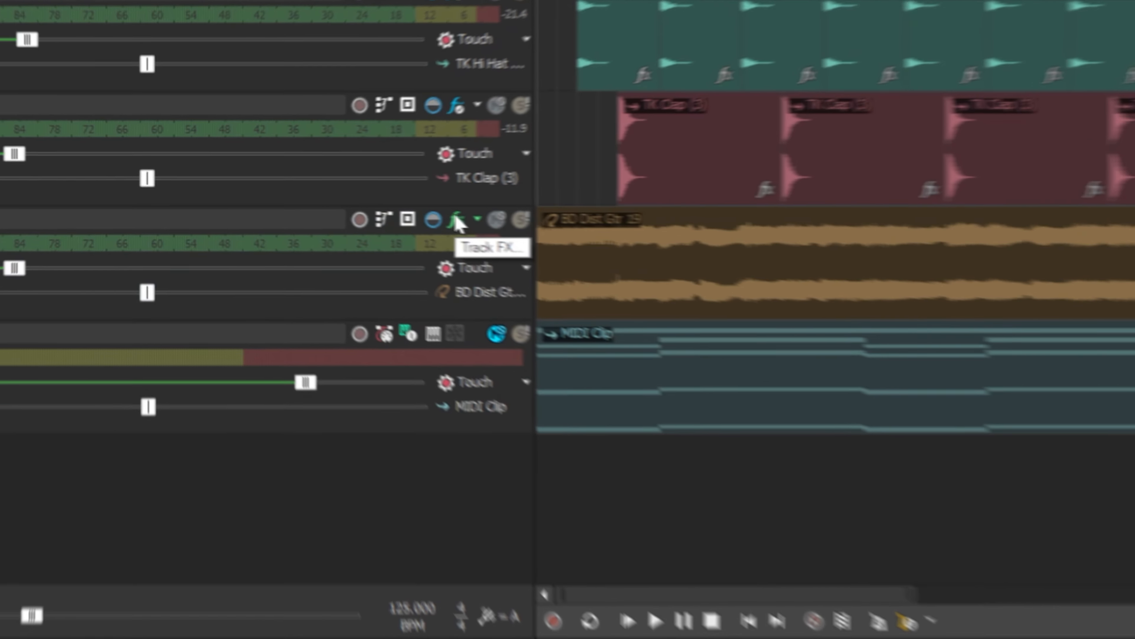
{"action": "left_click", "coordinate": [267, 195]}
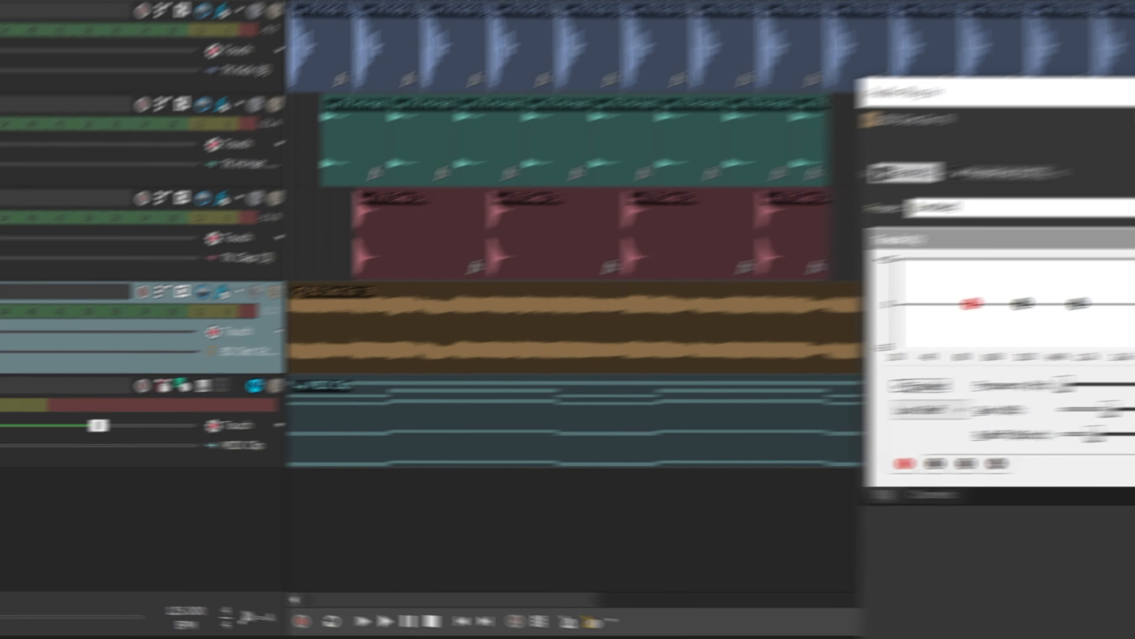
{"action": "left_click_drag", "start_coordinate": [1128, 96], "coordinate": [628, 107]}
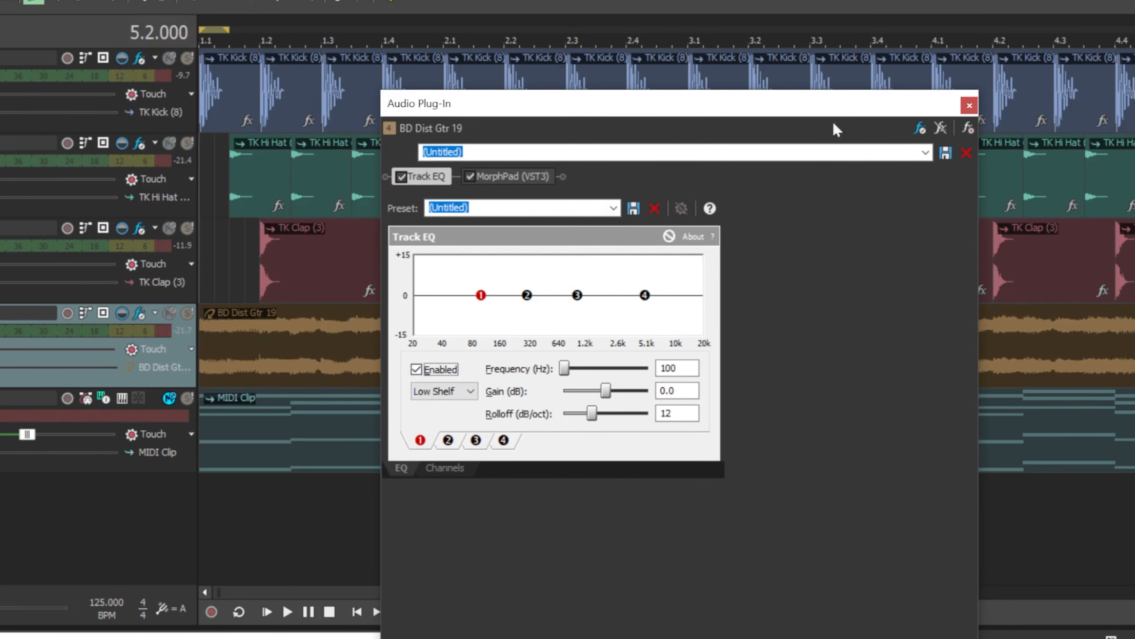
{"action": "left_click", "coordinate": [919, 129]}
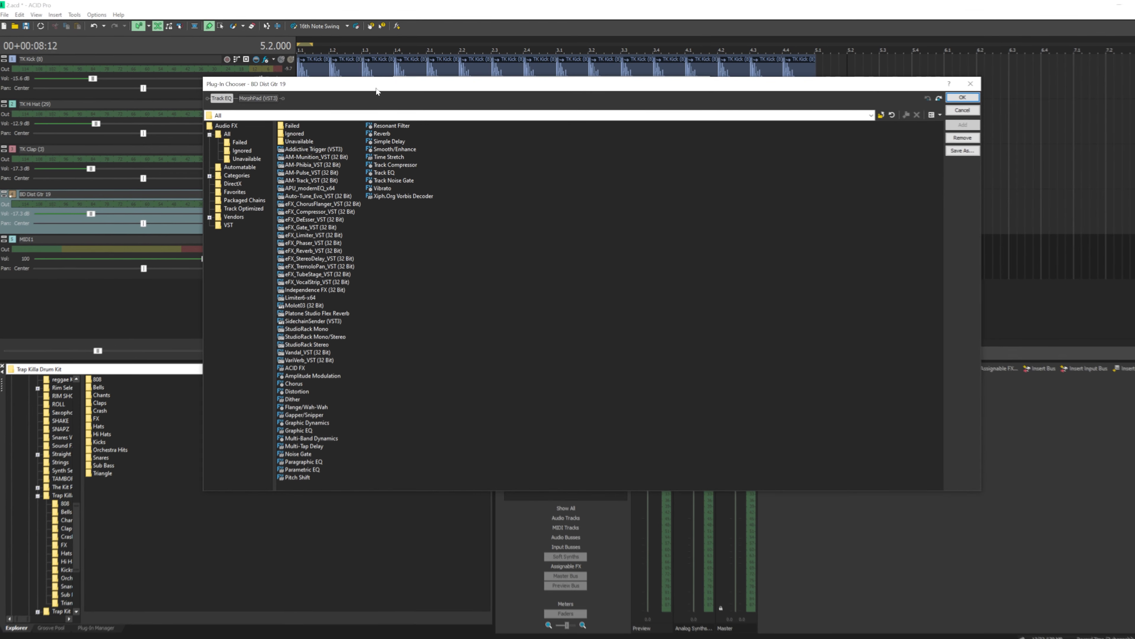
{"action": "left_click", "coordinate": [334, 212]}
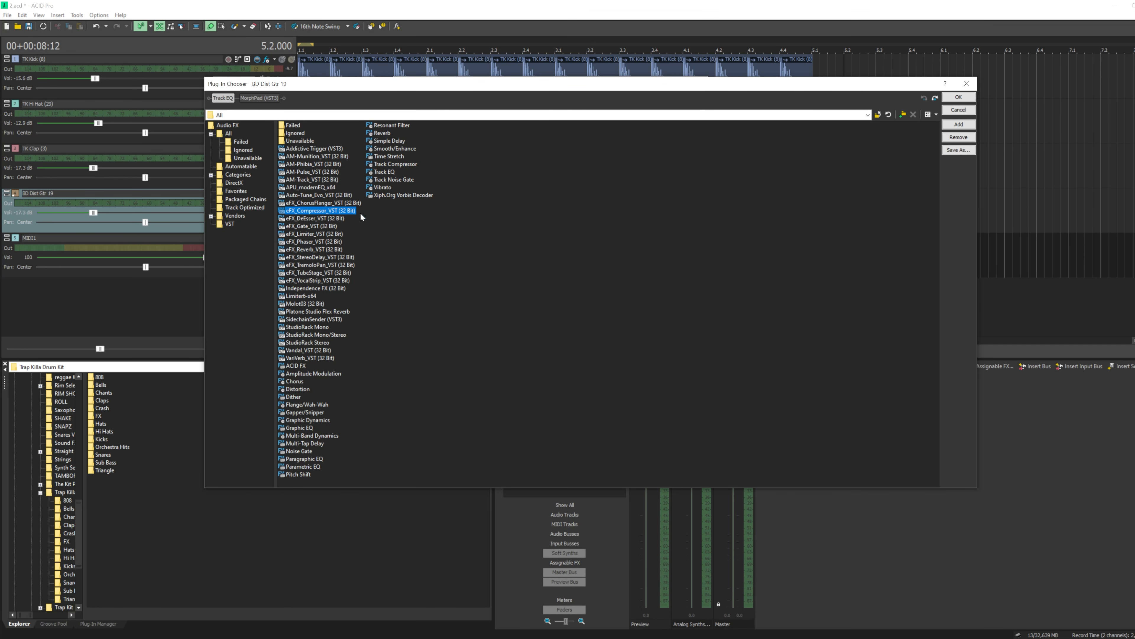
{"action": "left_click", "coordinate": [395, 164]}
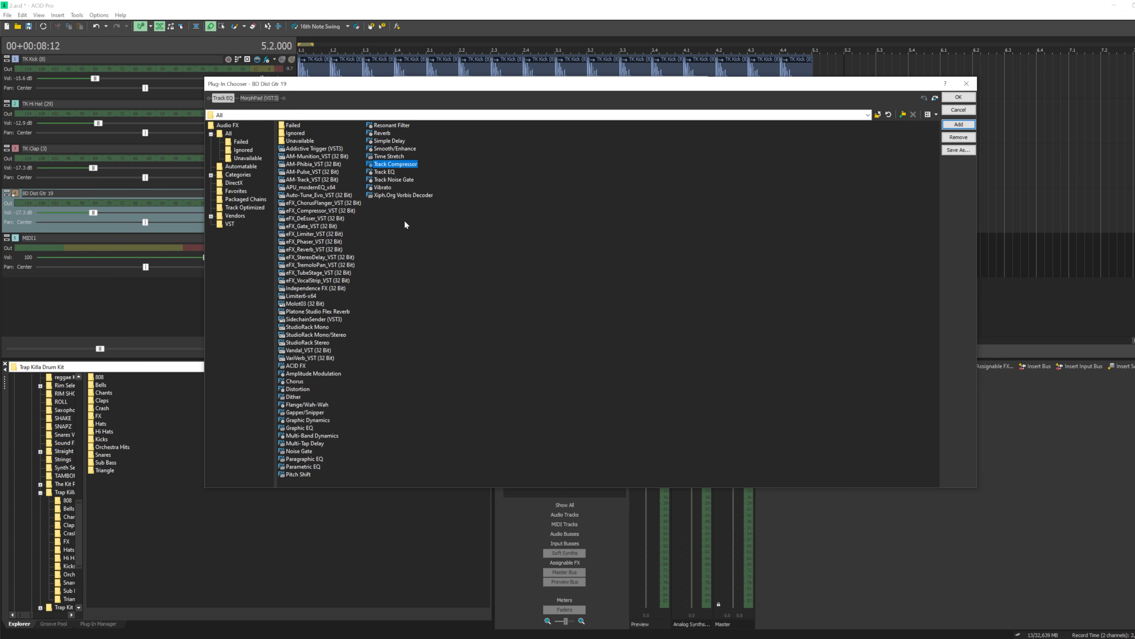
{"action": "left_click", "coordinate": [356, 211]}
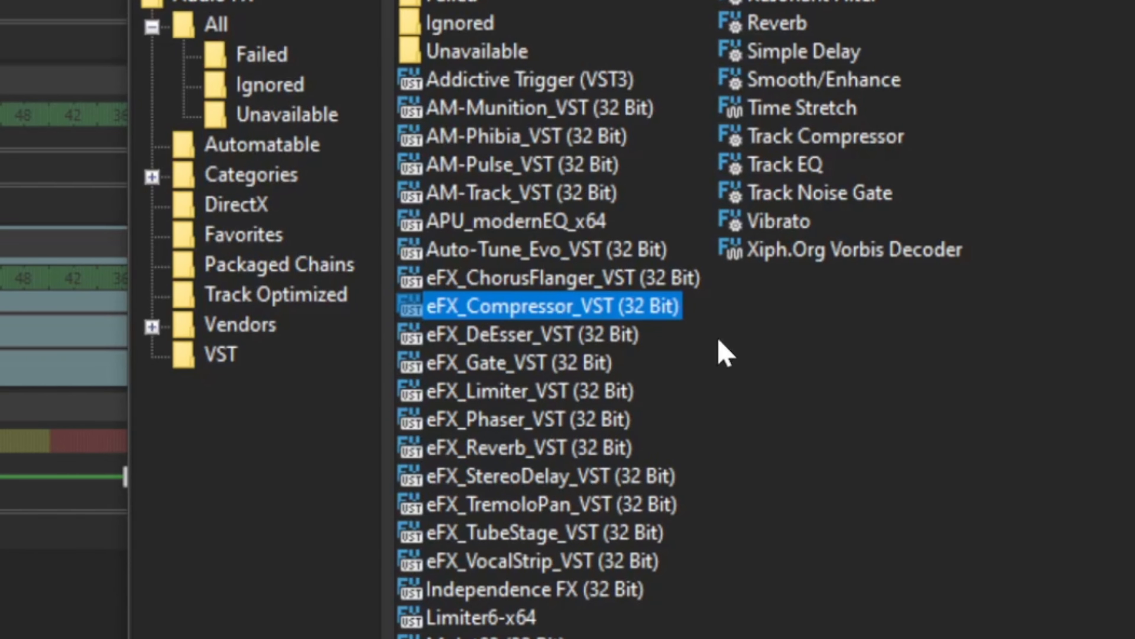
{"action": "double_click", "coordinate": [577, 305]}
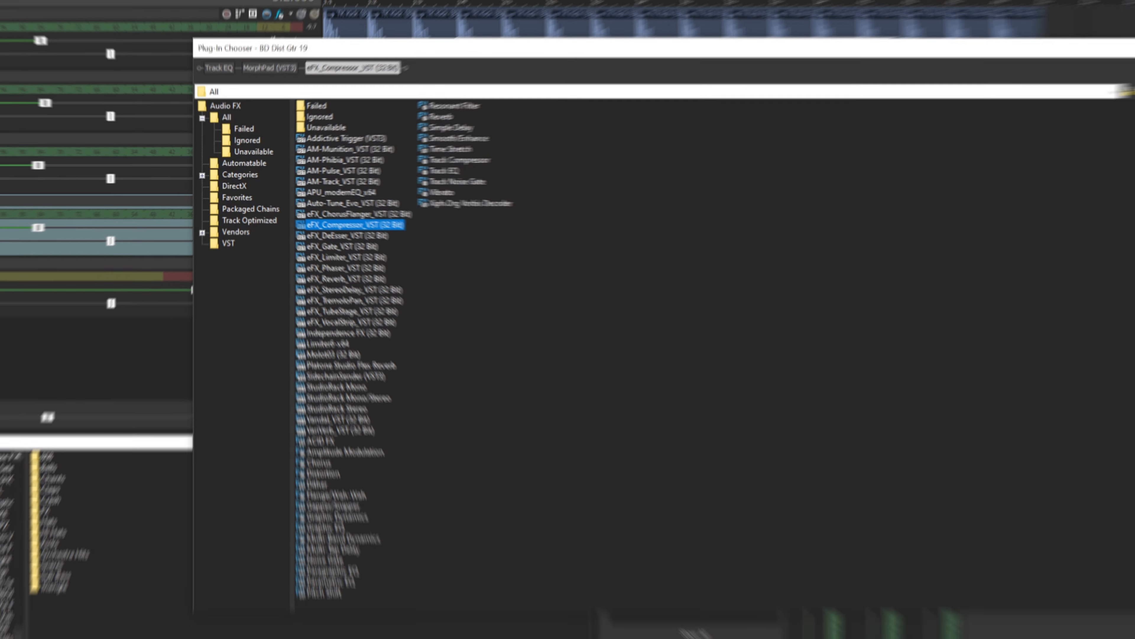
{"action": "left_click", "coordinate": [1060, 86]}
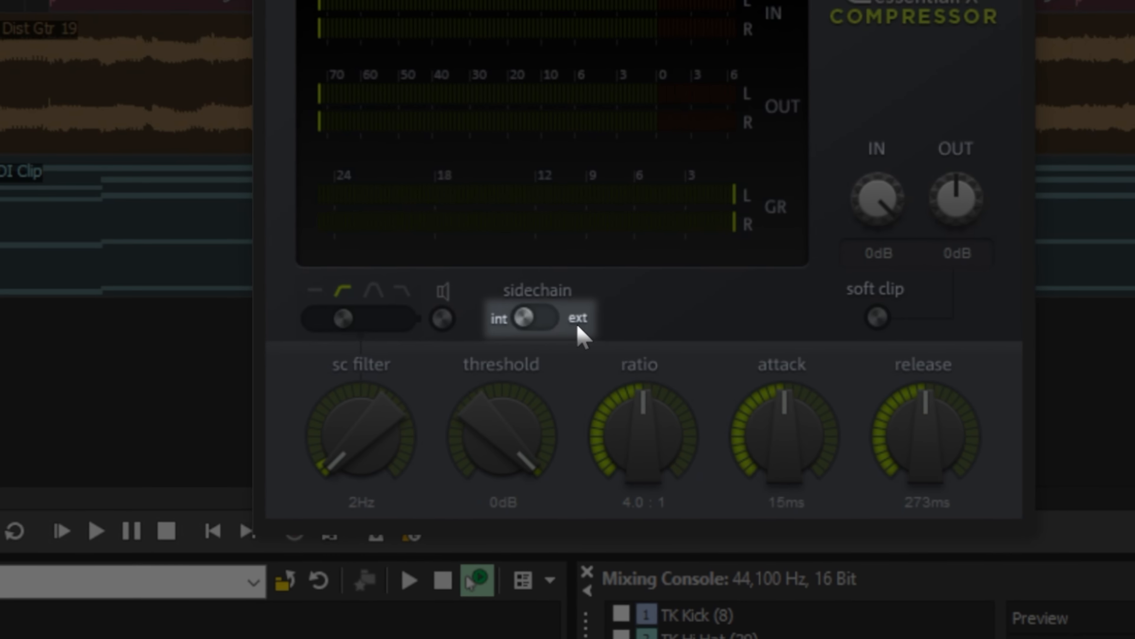
Switch the guitar track's compressor to external sidechain and assign TK Kick (8) as its sidechain input
{"action": "left_click", "coordinate": [544, 320]}
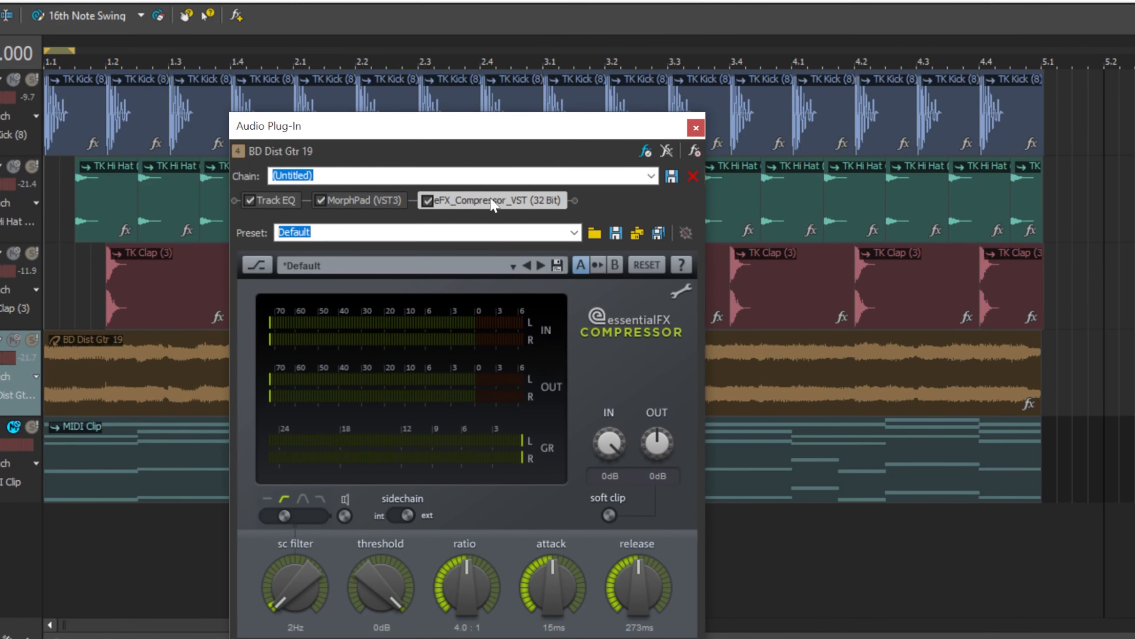
{"action": "right_click", "coordinate": [513, 157]}
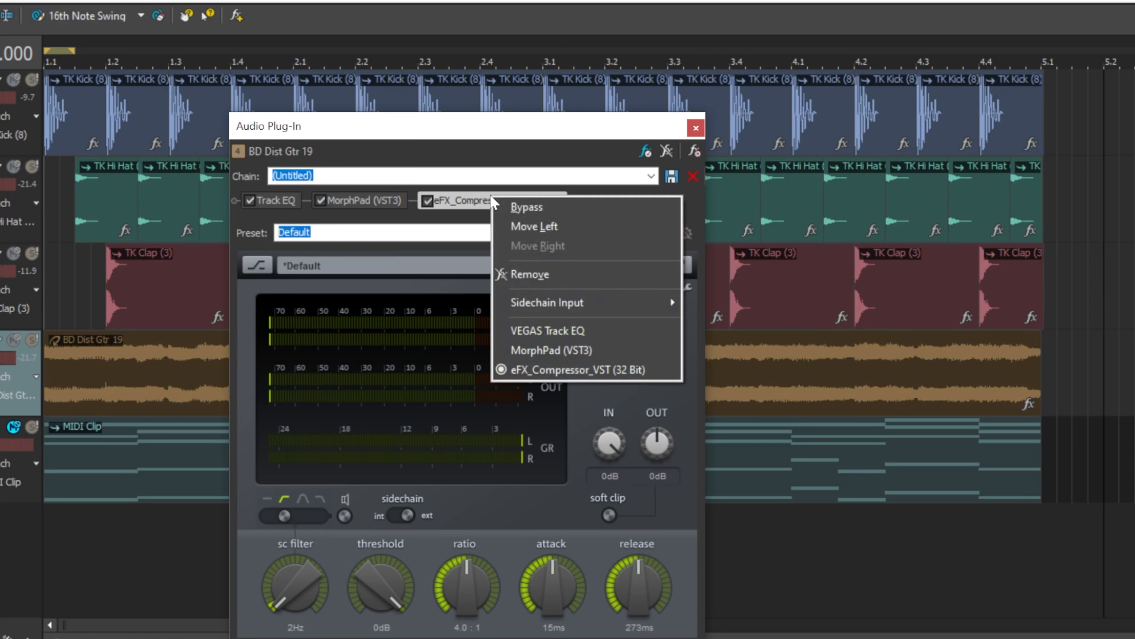
{"action": "mouse_move", "coordinate": [568, 298]}
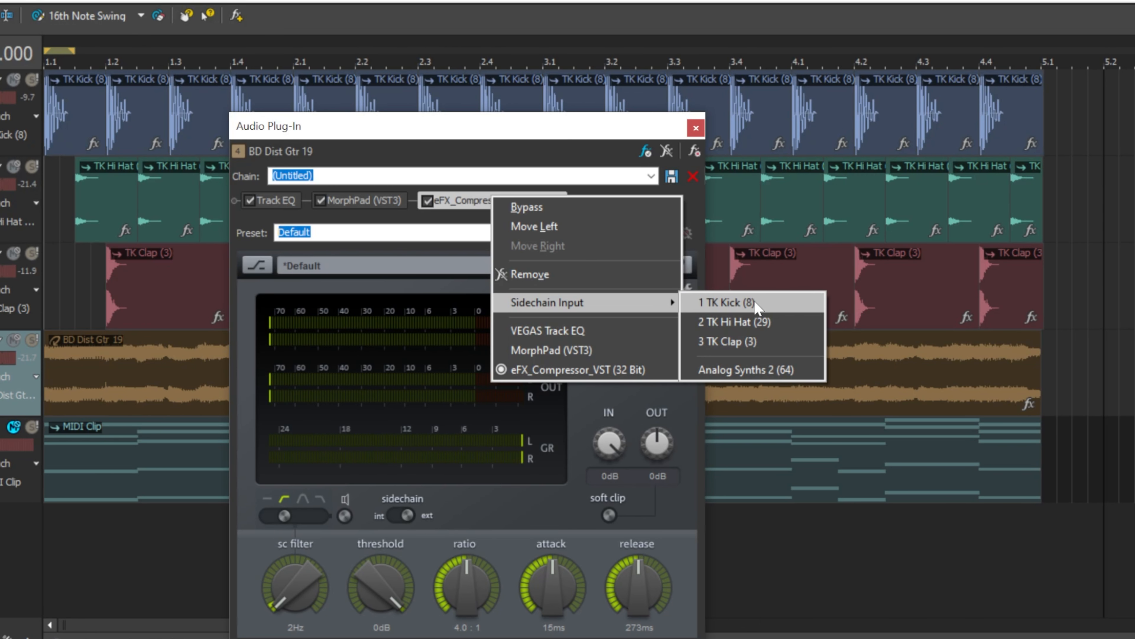
{"action": "left_click", "coordinate": [726, 302]}
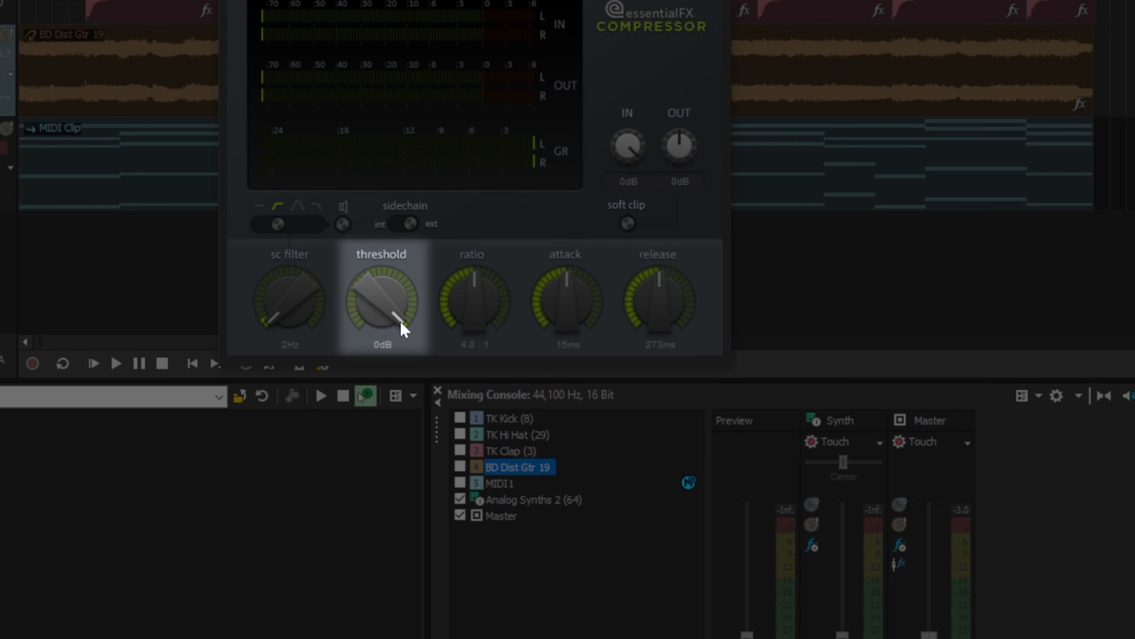
Lower the compressor's threshold to about -17.7 dB and move the plug-in window clear of the tracks
{"action": "left_click_drag", "start_coordinate": [399, 326], "coordinate": [407, 287]}
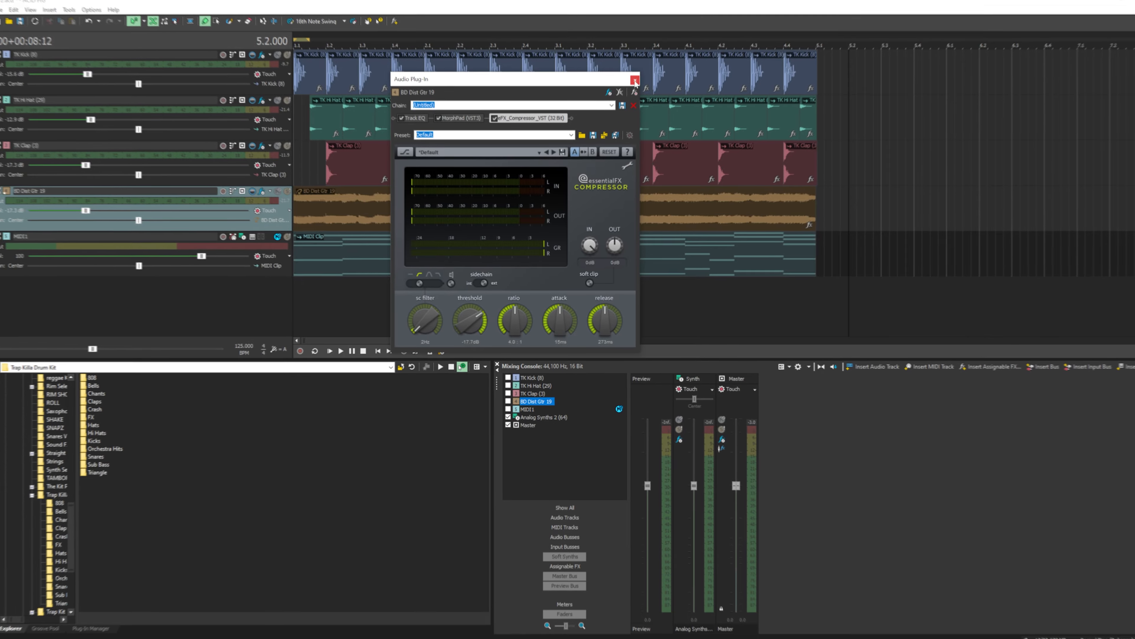
{"action": "left_click_drag", "start_coordinate": [599, 80], "coordinate": [815, 67]}
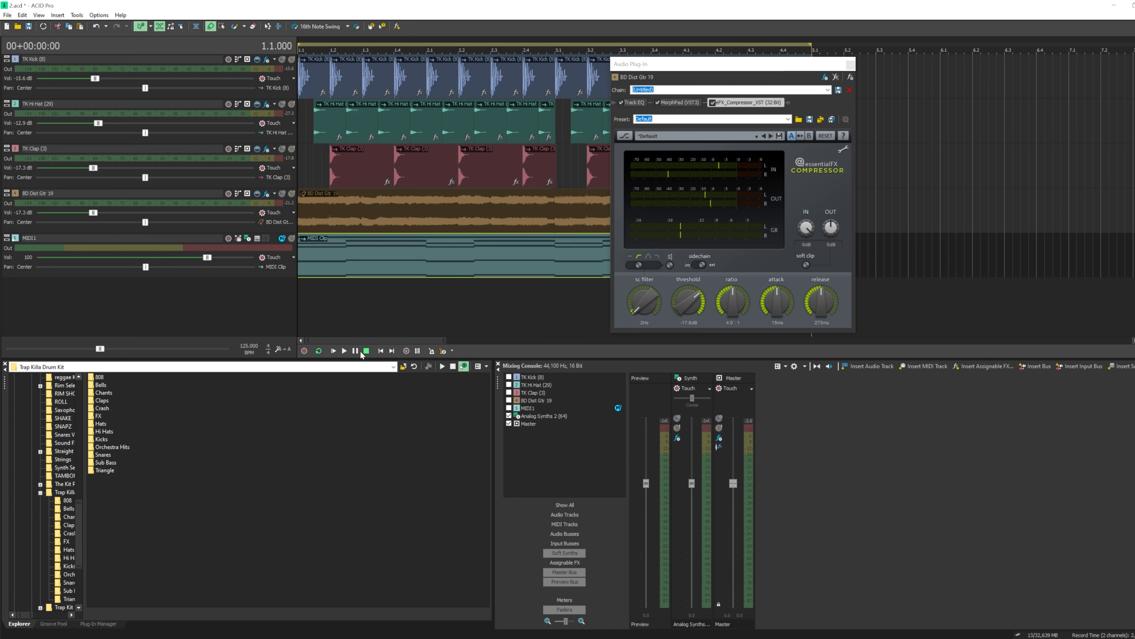
Play the loop and compare the guitar with the sidechained compressor bypassed and enabled
{"action": "left_click", "coordinate": [355, 351]}
{"action": "left_click", "coordinate": [712, 103]}
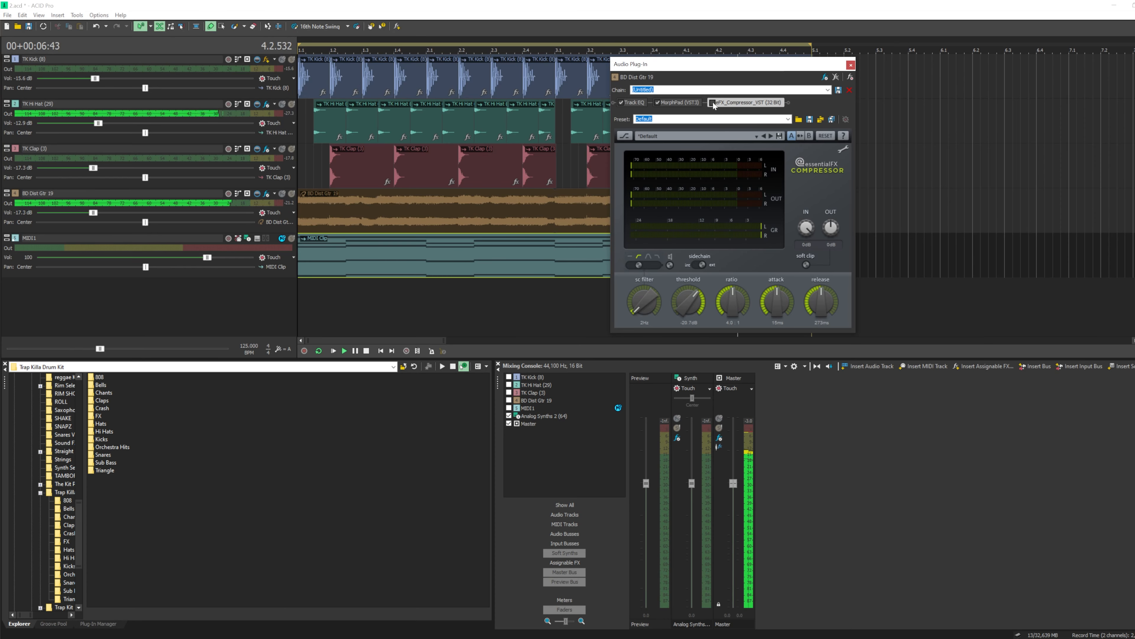
{"action": "left_click", "coordinate": [713, 102]}
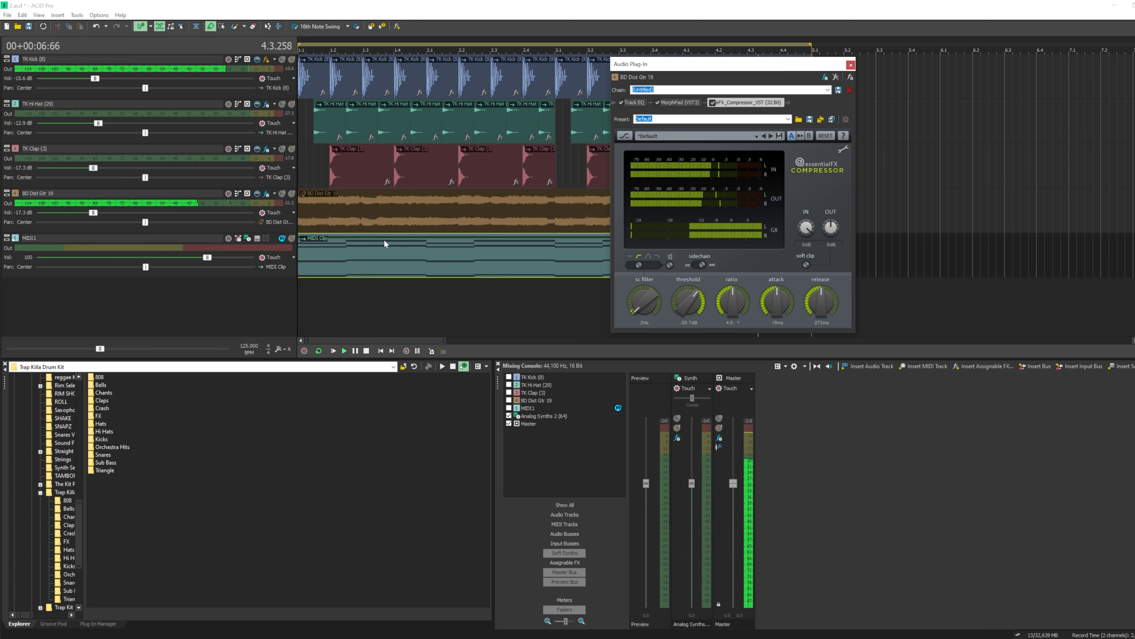
{"action": "left_click", "coordinate": [712, 102]}
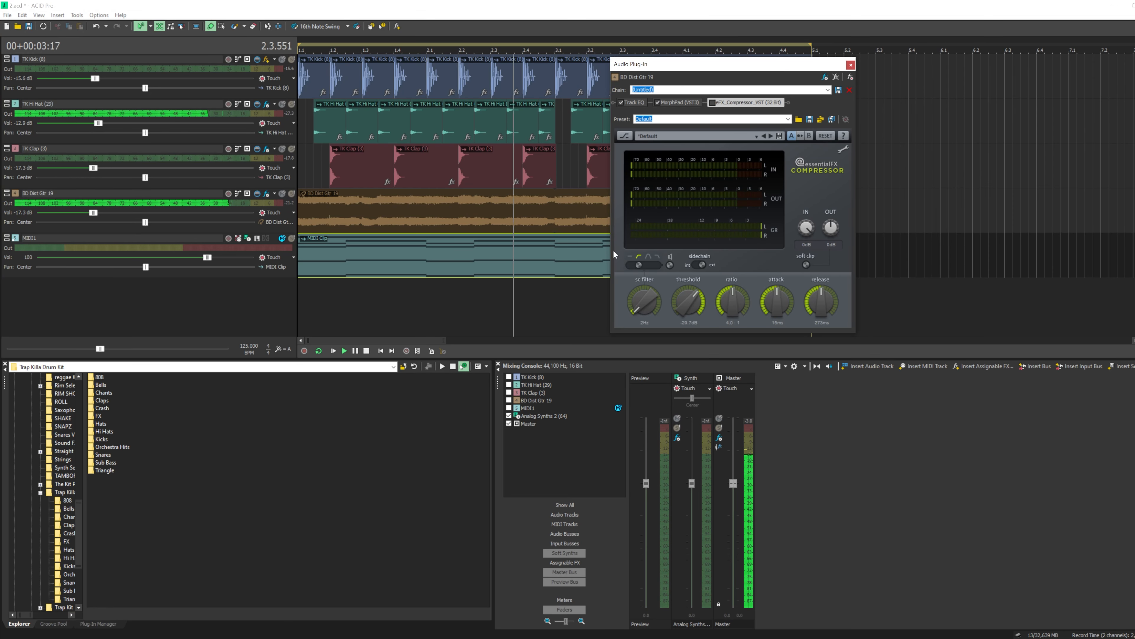
{"action": "left_click", "coordinate": [713, 102]}
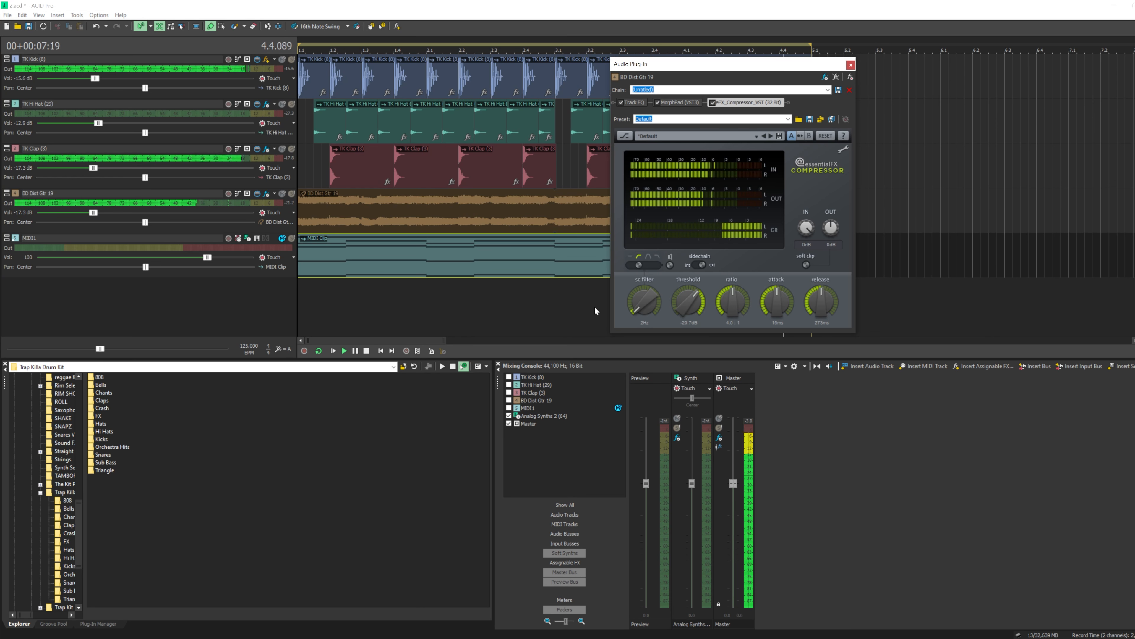
{"action": "left_click", "coordinate": [367, 351]}
Solo the BD Dist Gtr 19 track and play it to hear the ducking on its own
{"action": "left_click", "coordinate": [292, 193]}
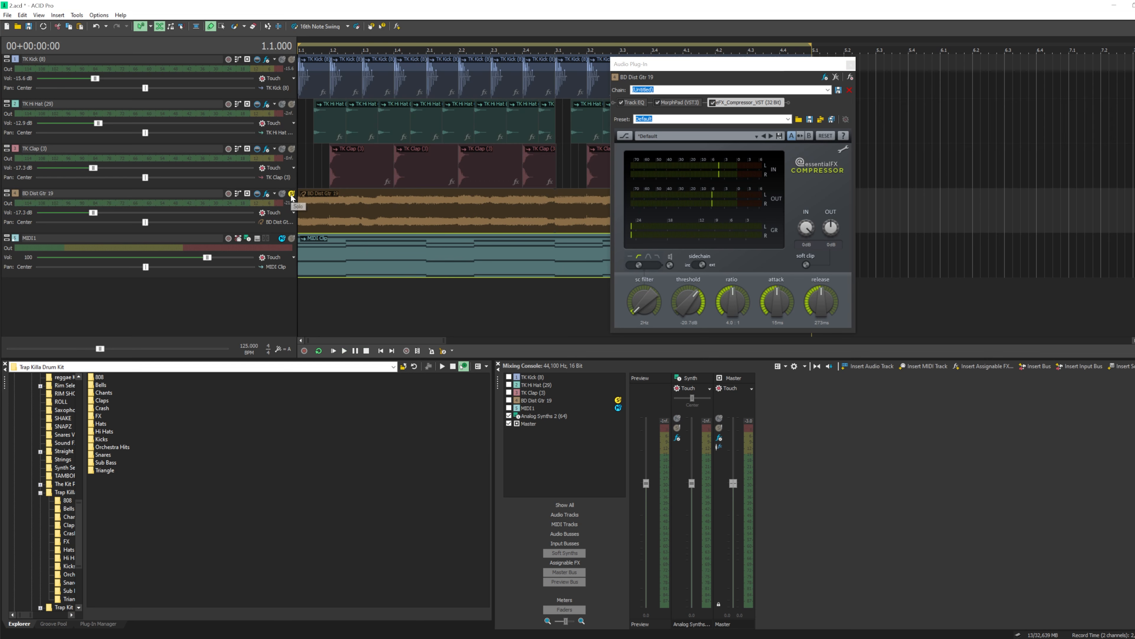
{"action": "left_click", "coordinate": [334, 351]}
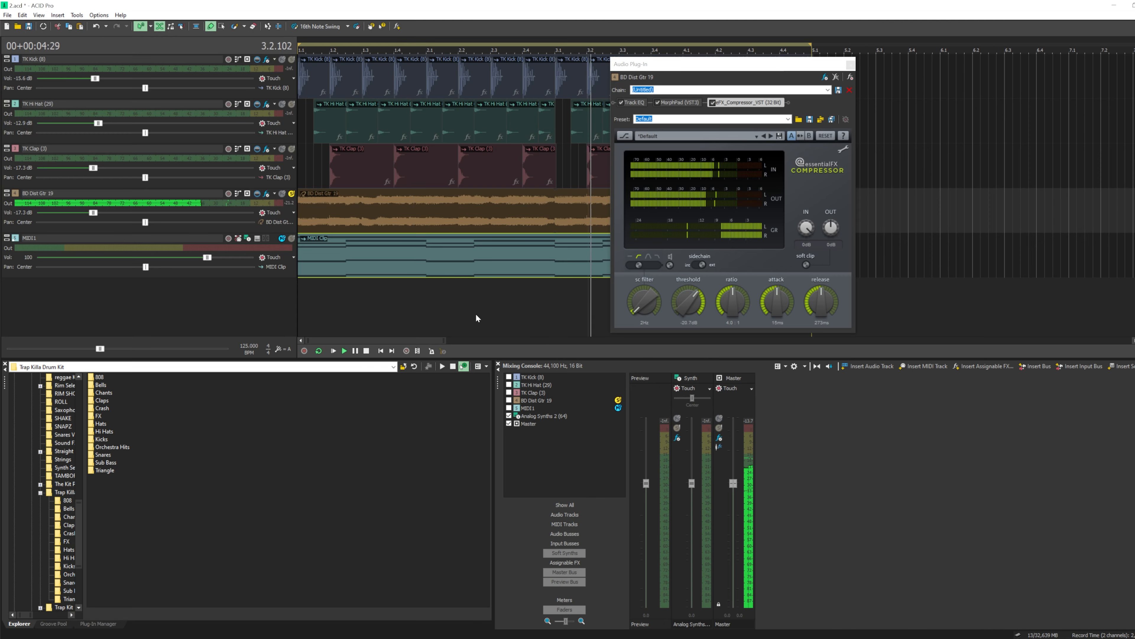
{"action": "left_click", "coordinate": [367, 351]}
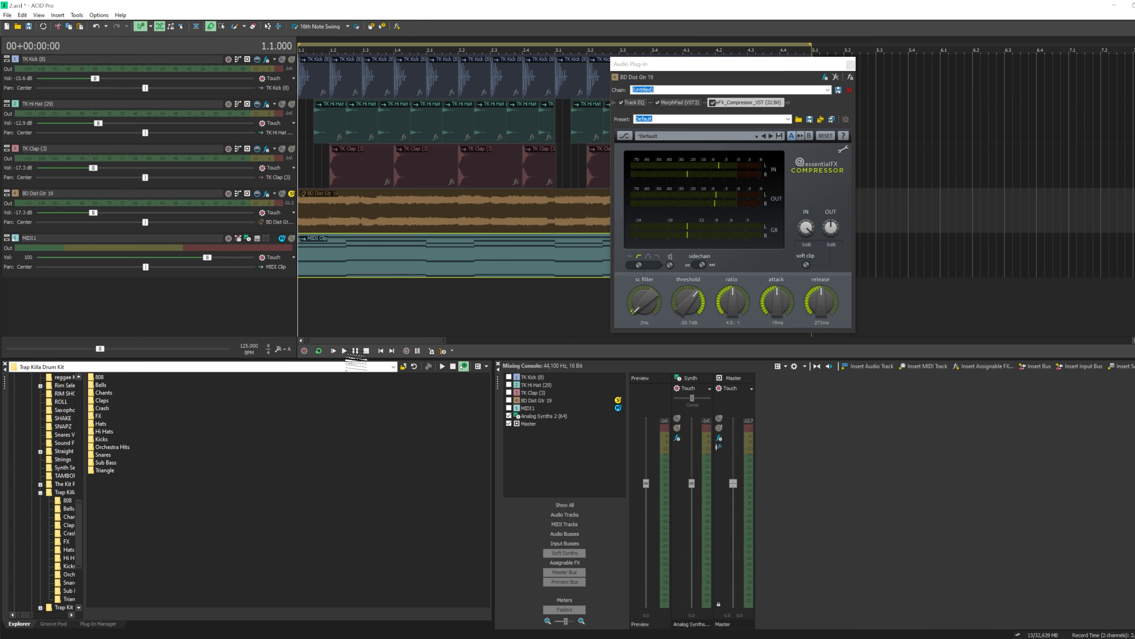
Play the loop with MIDI1 audible instead of BD Dist Gtr 19 and lower the Analog Synths 2 (64) fader in the mixing console
{"action": "left_click", "coordinate": [327, 243]}
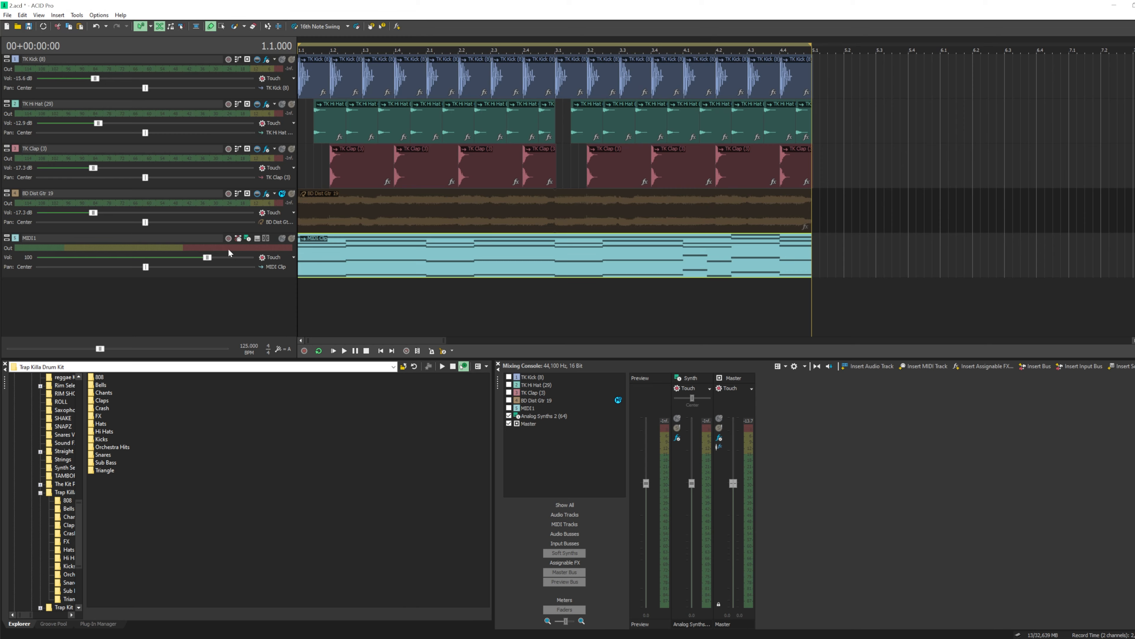
{"action": "left_click", "coordinate": [333, 351]}
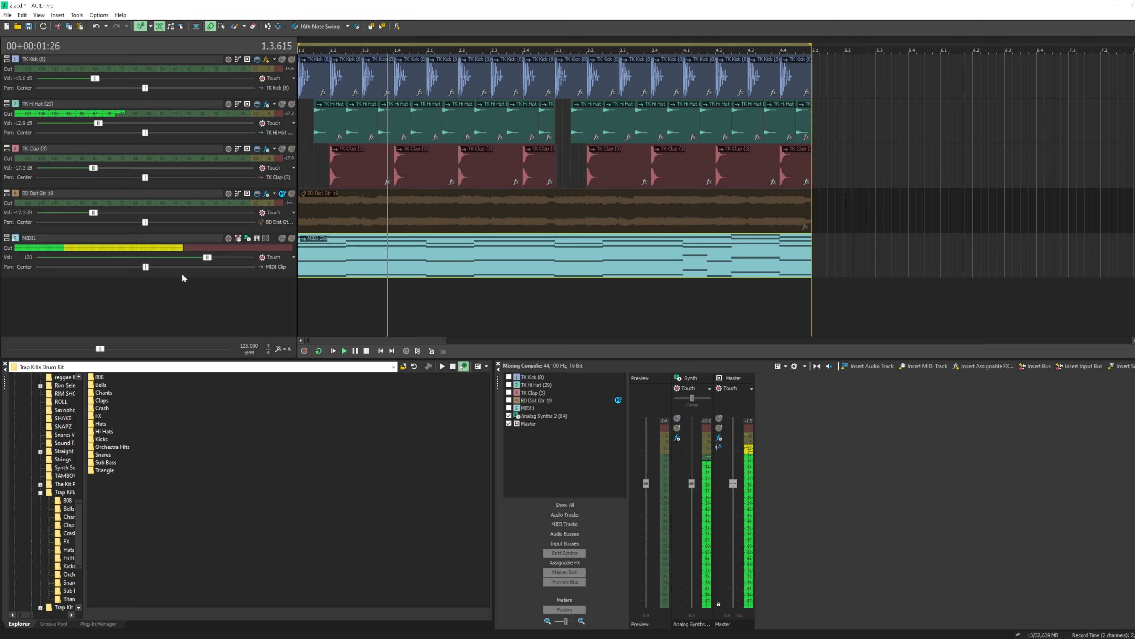
{"action": "left_click_drag", "start_coordinate": [692, 483], "coordinate": [691, 535]}
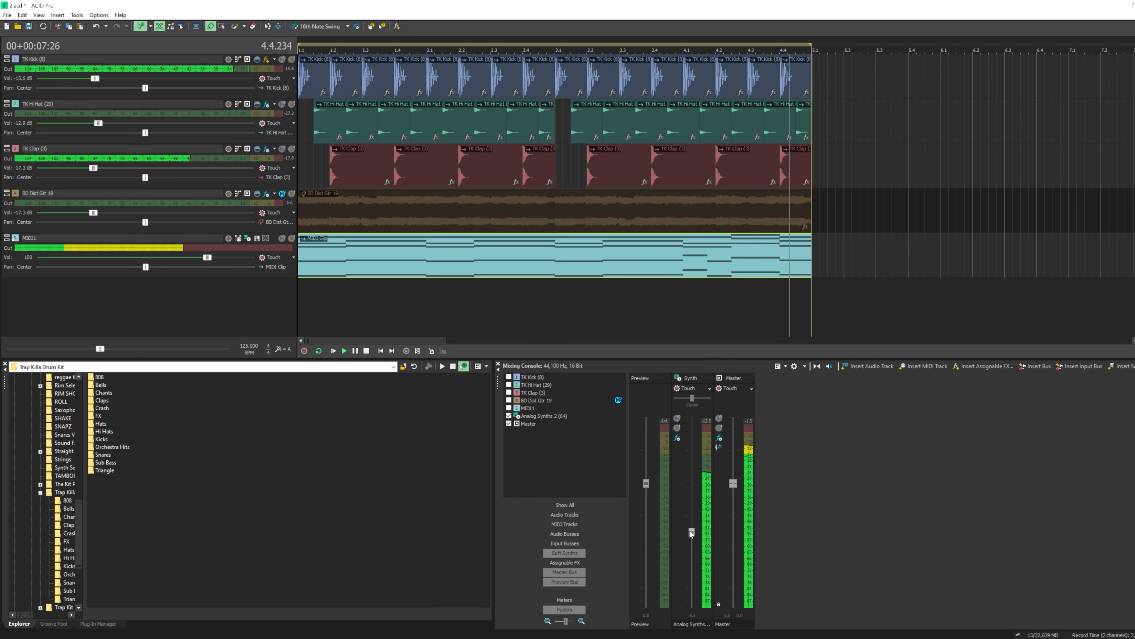
{"action": "key", "text": "space"}
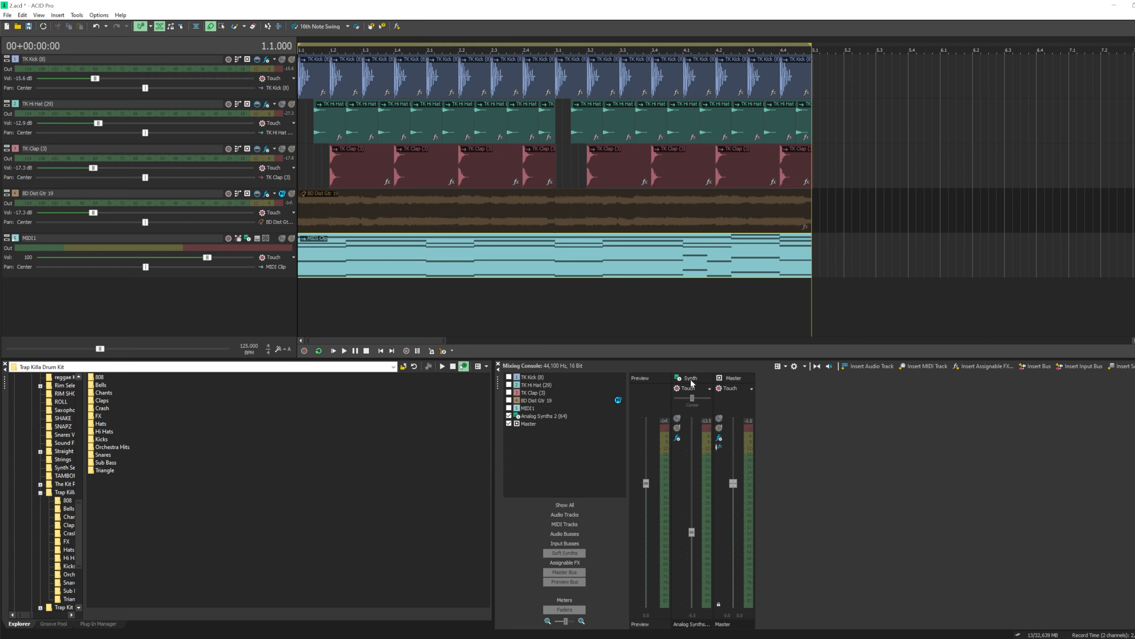
Add the eFX_Compressor_VST (32 Bit) plug-in to the Analog Synths 2 (64) soft synth's effects chain
{"action": "left_click", "coordinate": [576, 554]}
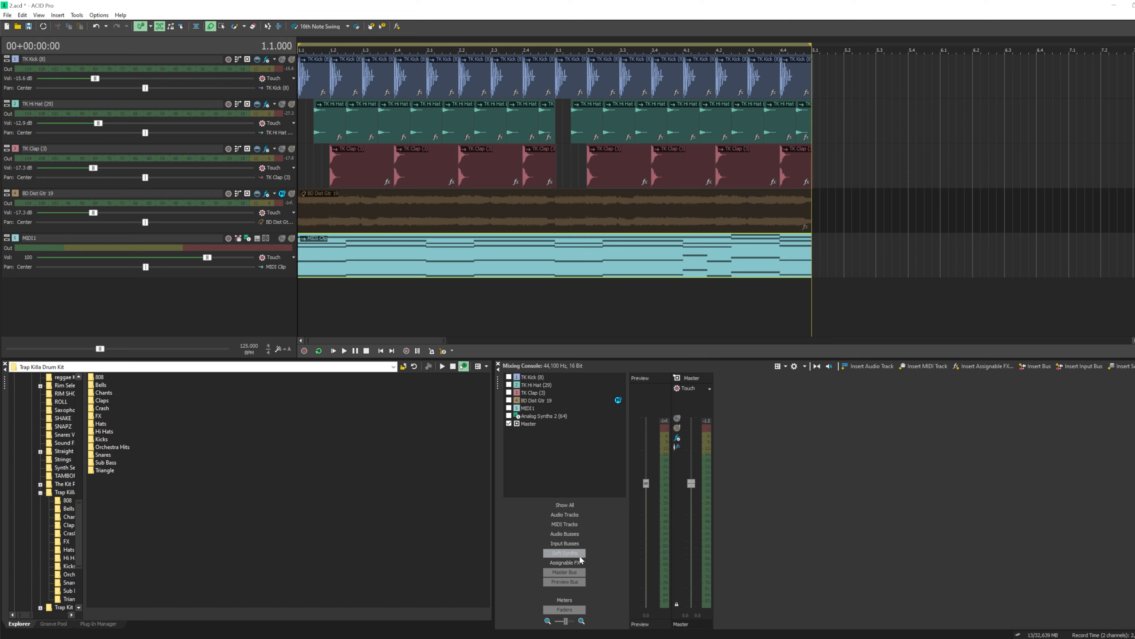
{"action": "left_click", "coordinate": [577, 554]}
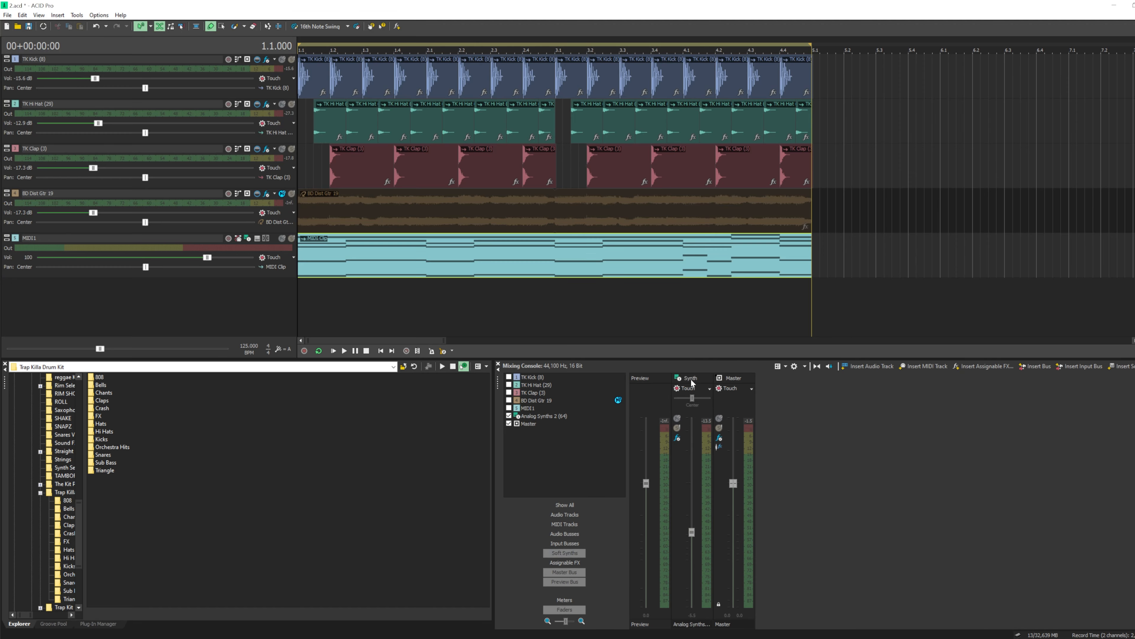
{"action": "left_click", "coordinate": [691, 378]}
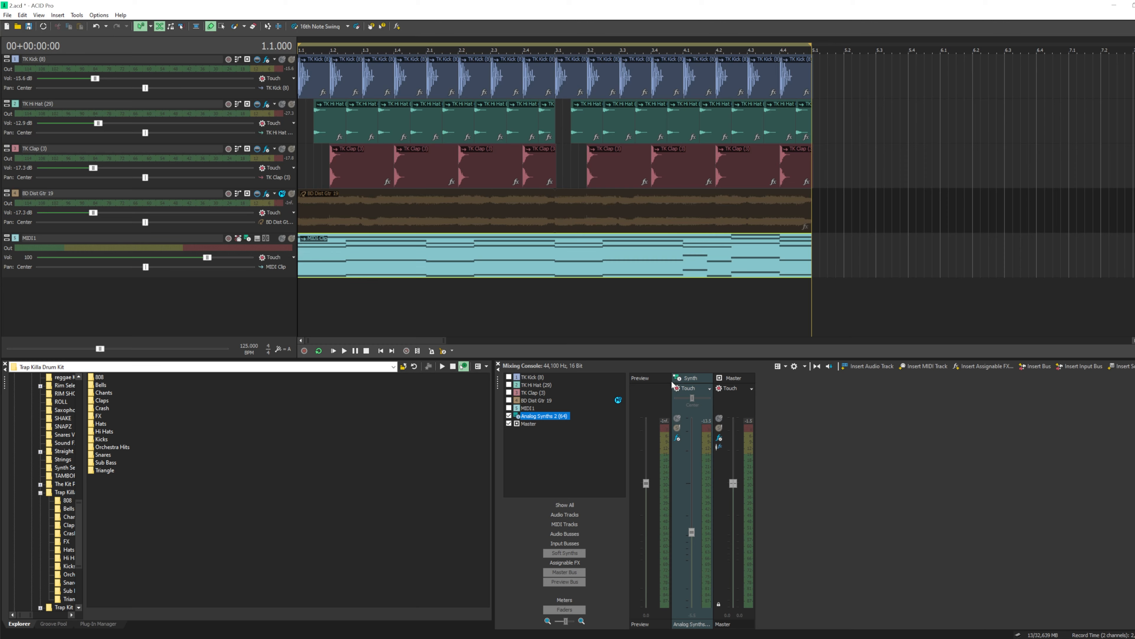
{"action": "left_click", "coordinate": [677, 439]}
{"action": "left_click", "coordinate": [825, 78]}
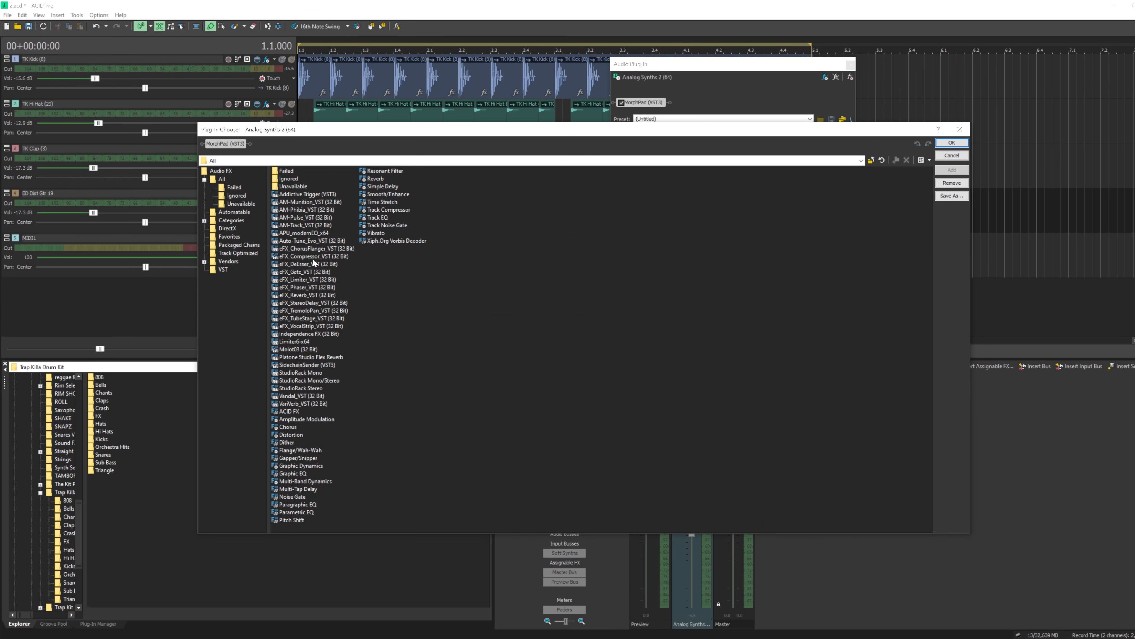
{"action": "double_click", "coordinate": [312, 257]}
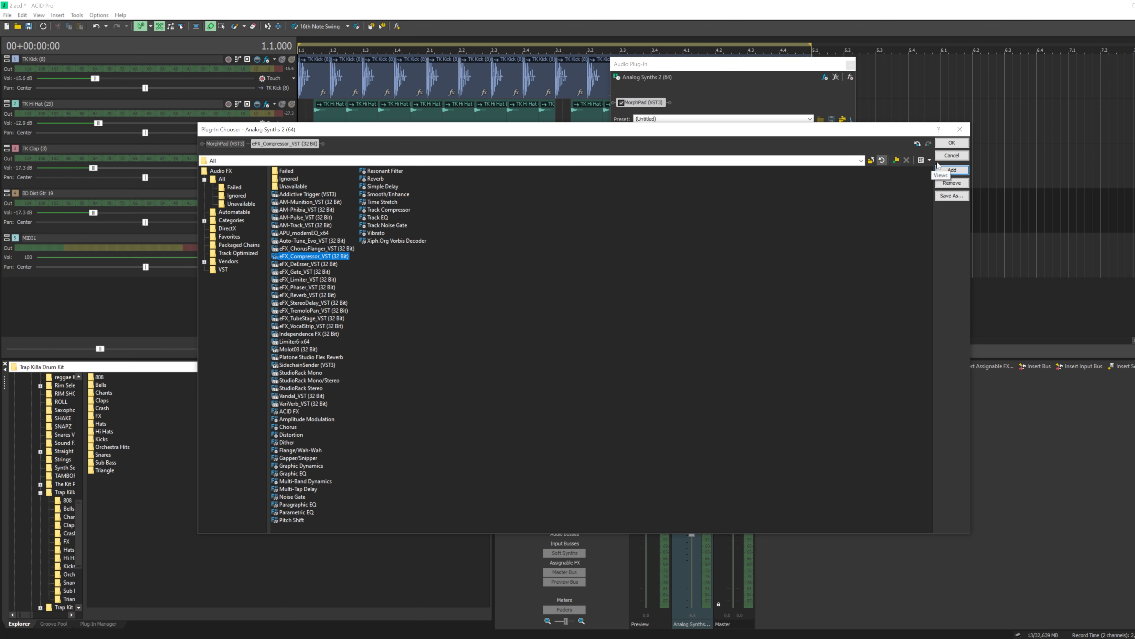
{"action": "left_click", "coordinate": [951, 142]}
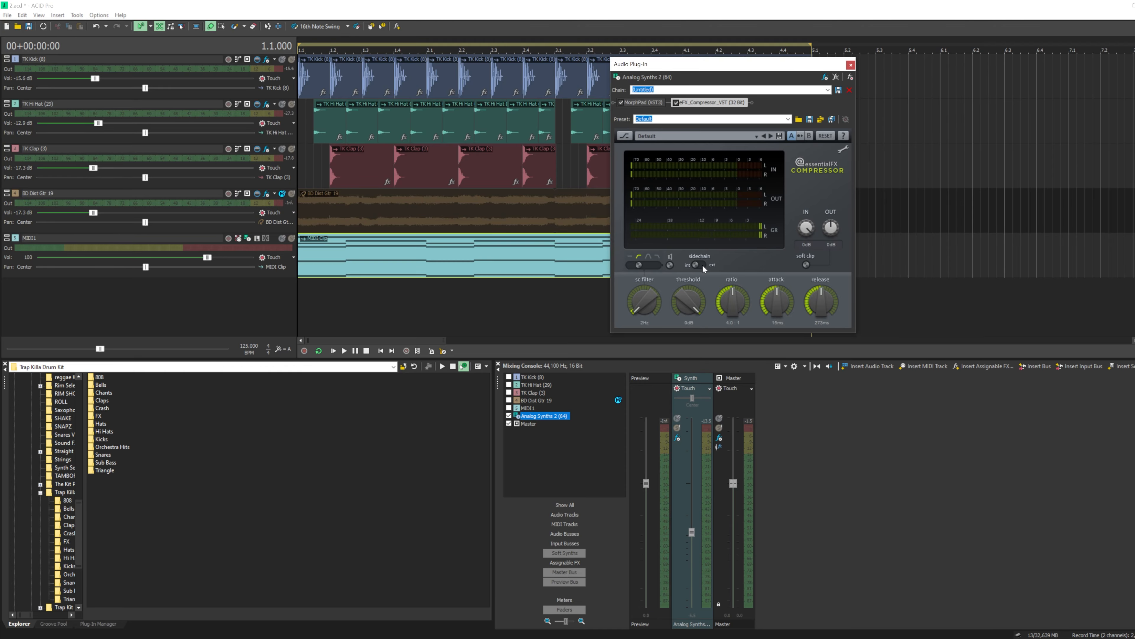
Switch the synth's compressor to external sidechain and assign TK Kick (8) as its sidechain input
{"action": "right_click", "coordinate": [717, 103]}
{"action": "mouse_move", "coordinate": [807, 158]}
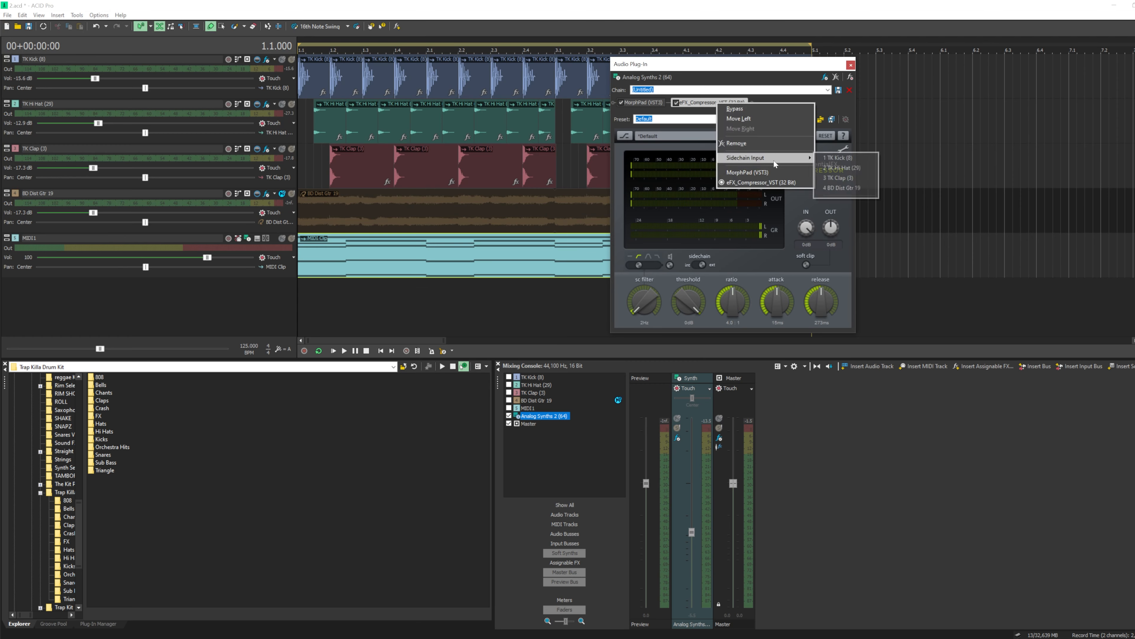
{"action": "left_click", "coordinate": [840, 158]}
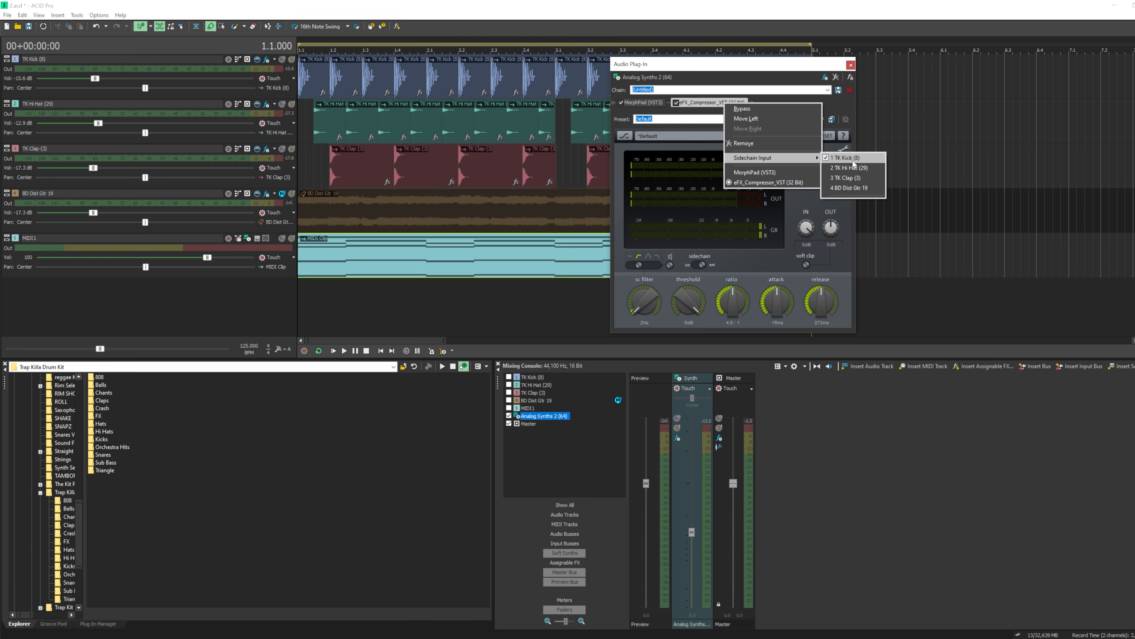
{"action": "left_click", "coordinate": [844, 159]}
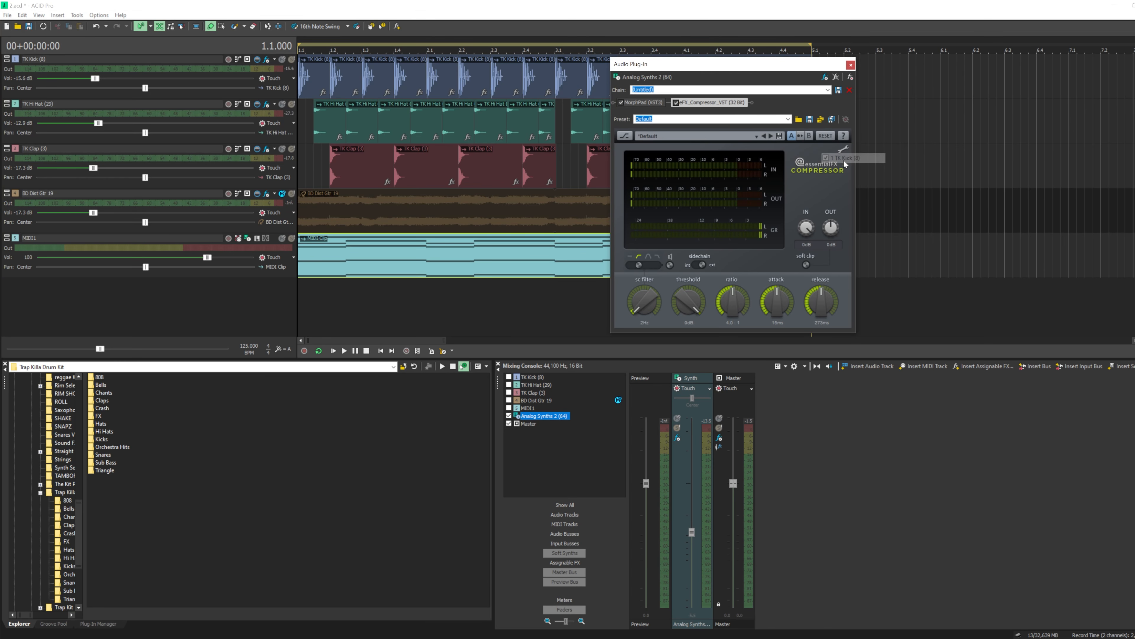
Select TK Kick (8) as the synth compressor's sidechain input and lower its threshold to about -19 dB
{"action": "right_click", "coordinate": [723, 103]}
{"action": "mouse_move", "coordinate": [759, 162]}
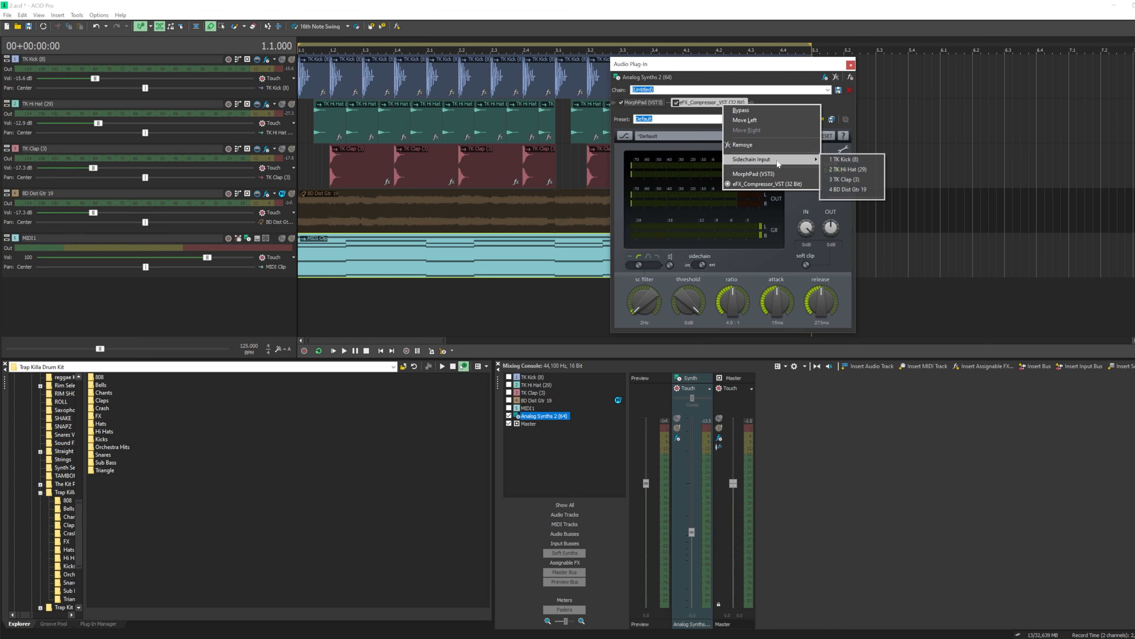
{"action": "left_click", "coordinate": [857, 162]}
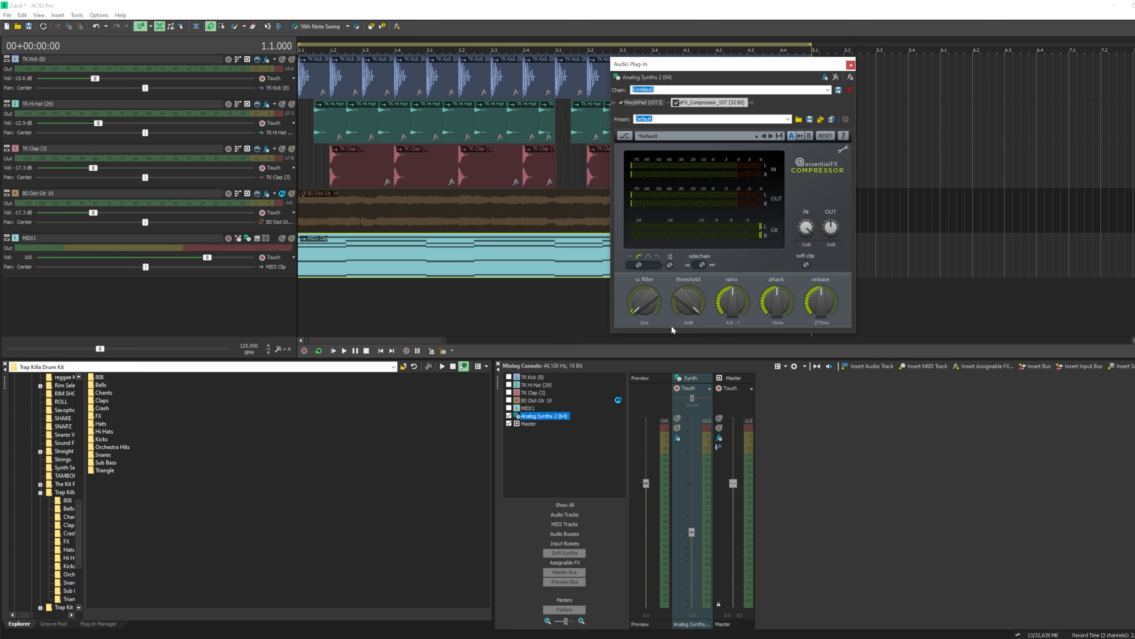
{"action": "left_click_drag", "start_coordinate": [698, 309], "coordinate": [706, 300]}
{"action": "left_click", "coordinate": [366, 350]}
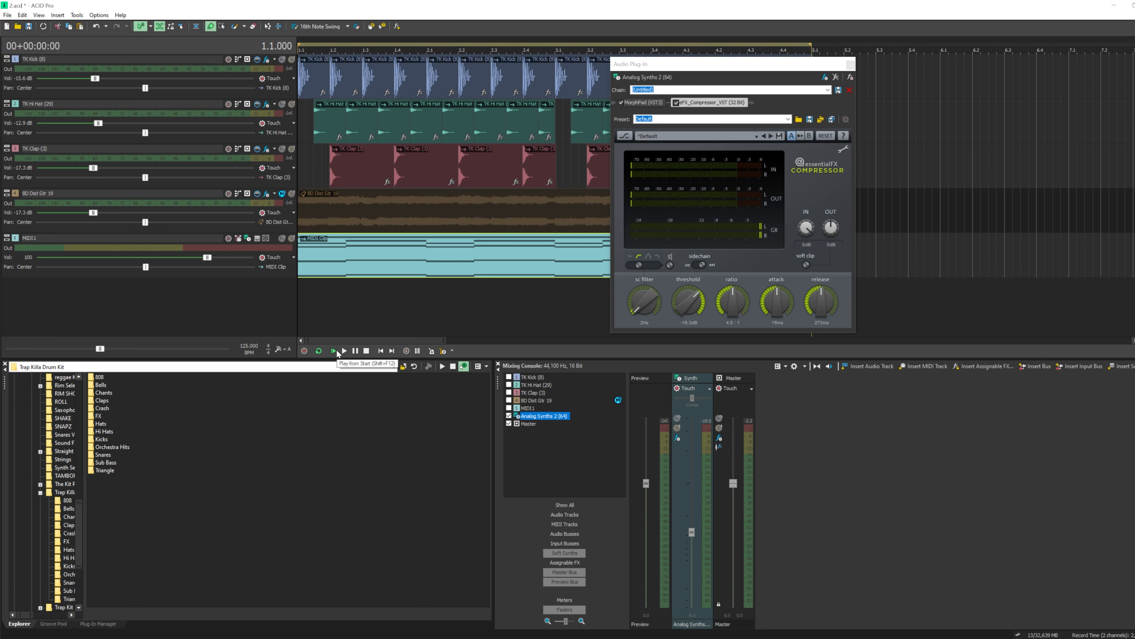
Play the loop from the start, compare the synth with its compressor bypassed and enabled, and close the plug-in window
{"action": "left_click", "coordinate": [336, 349]}
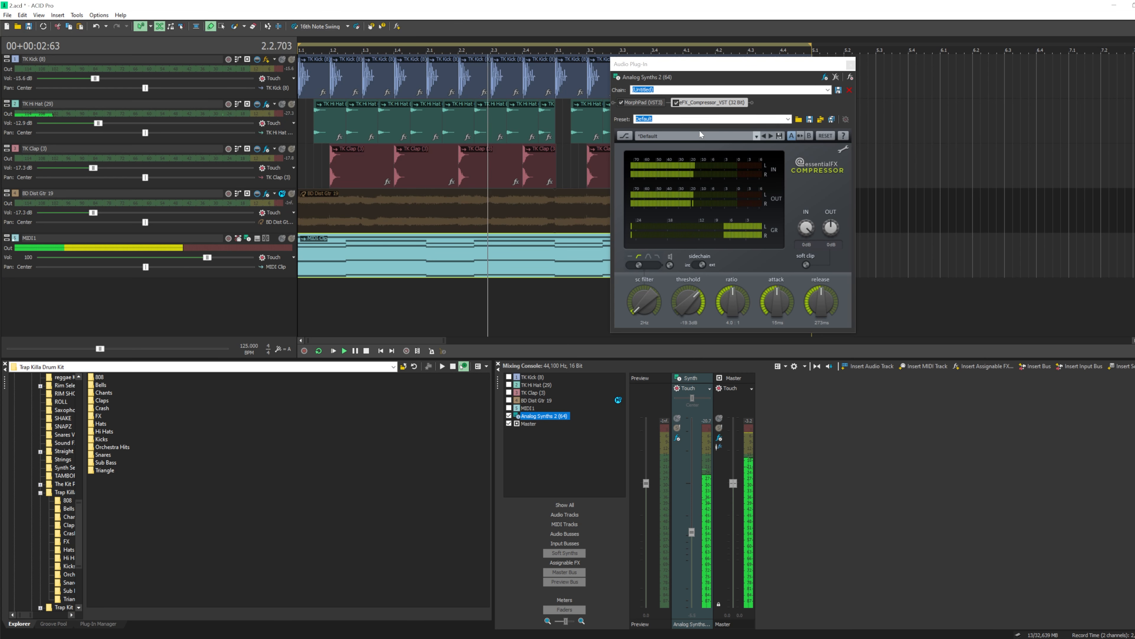
{"action": "left_click", "coordinate": [676, 103]}
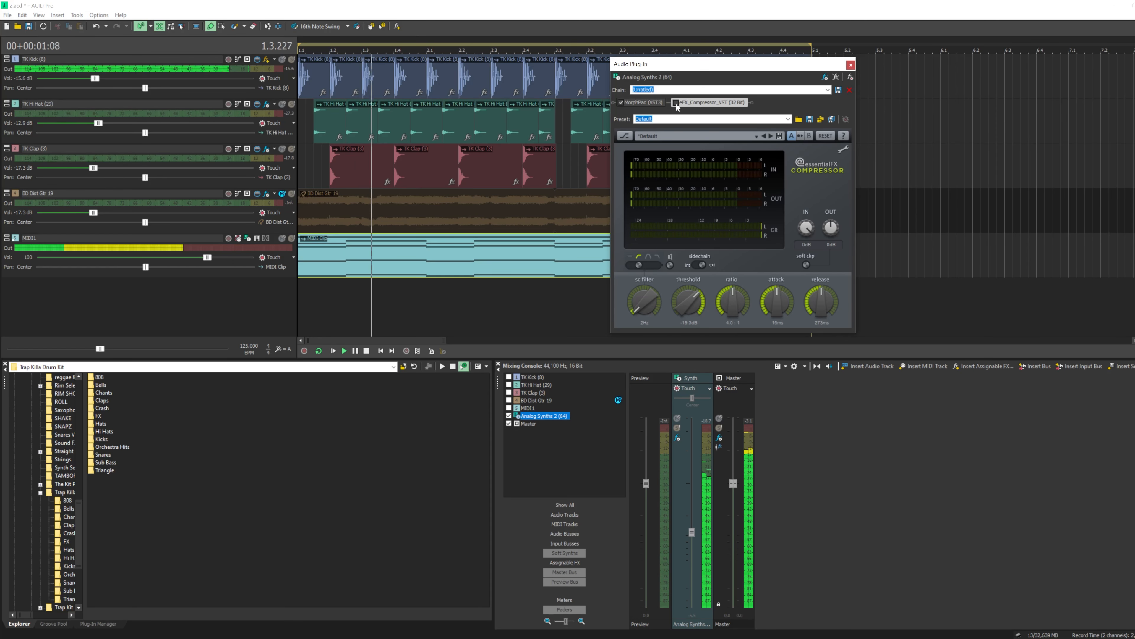
{"action": "left_click", "coordinate": [676, 103]}
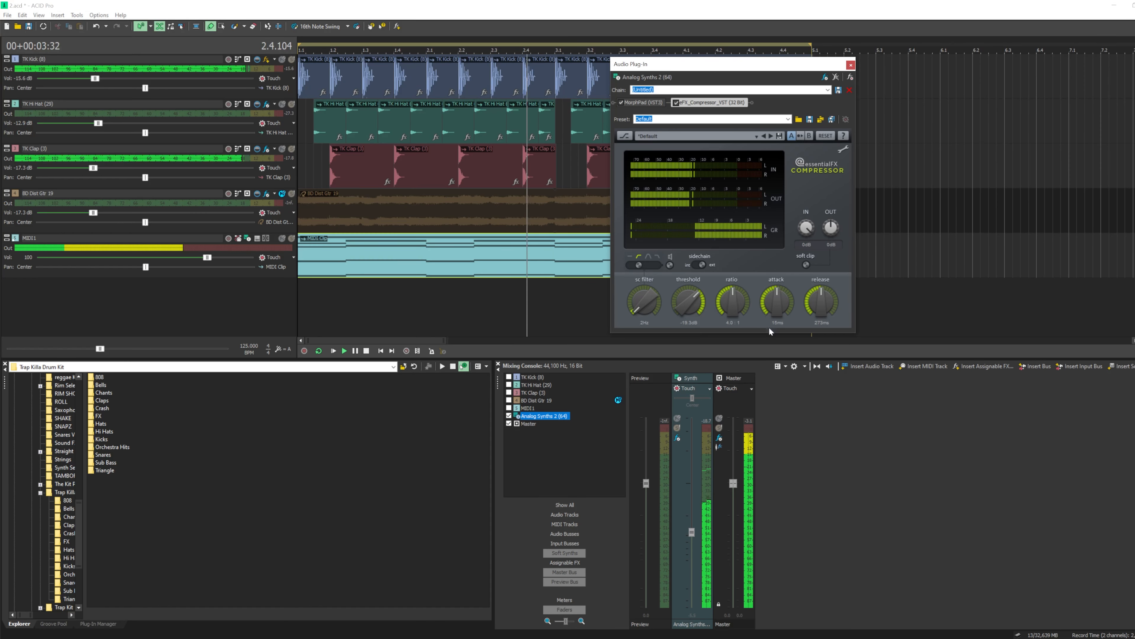
{"action": "left_click", "coordinate": [366, 350]}
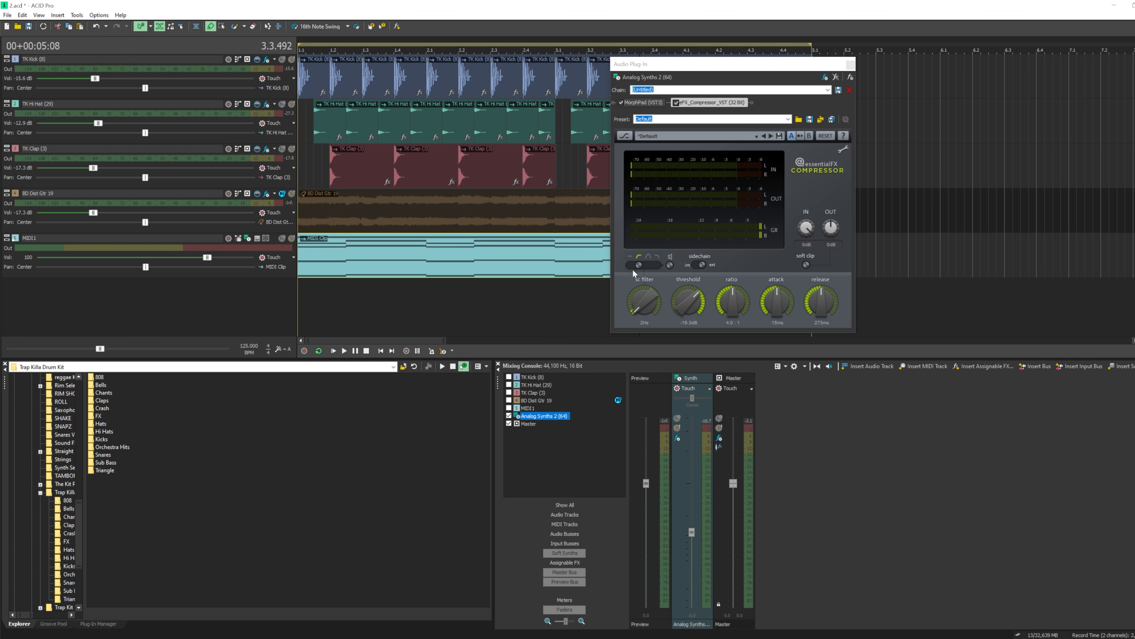
{"action": "left_click", "coordinate": [851, 66]}
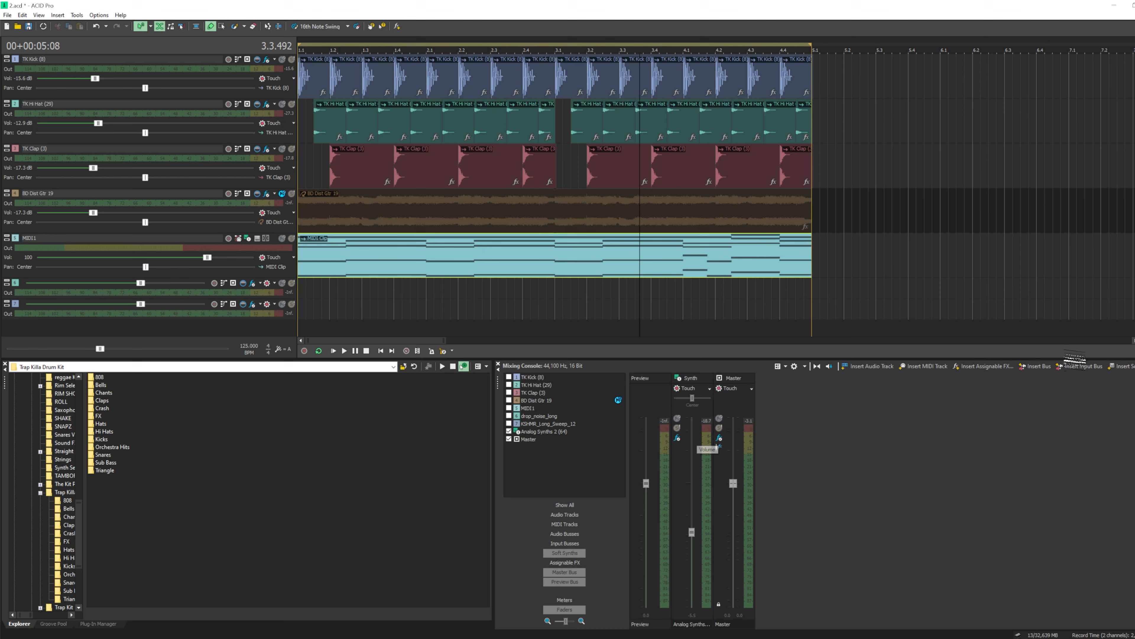
Paint the drop_noise_long clip up to 5.1 and the KSHMR_Long_Sweep_12 clip on its track, and play drop_noise_long soloed at -11.4 dB
{"action": "left_click", "coordinate": [1134, 332]}
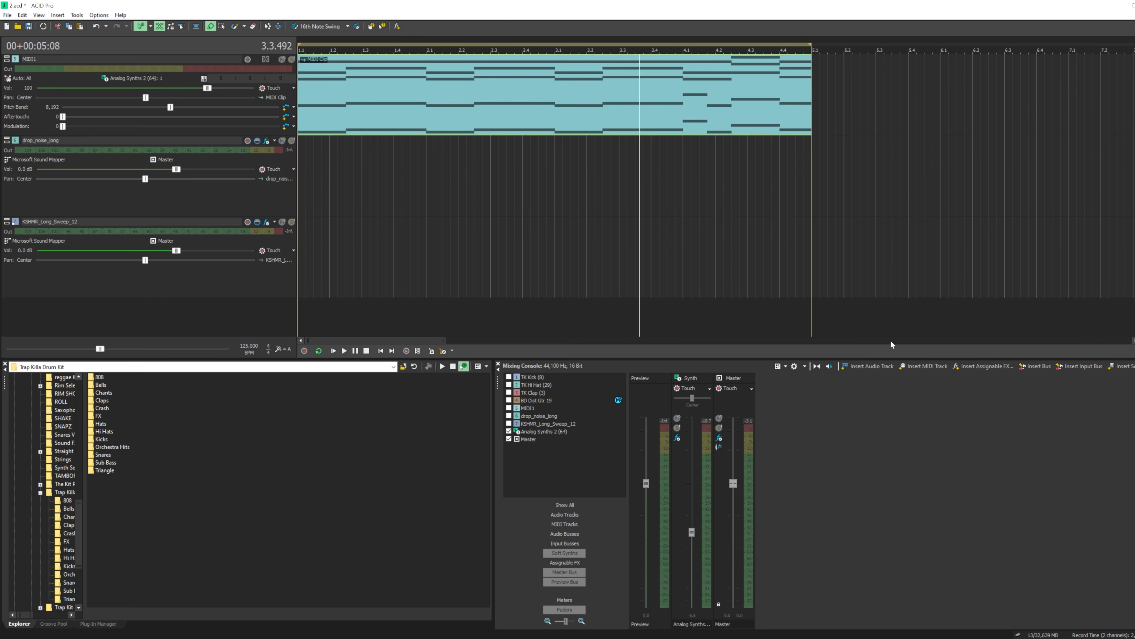
{"action": "mouse_move", "coordinate": [315, 181]}
{"action": "left_mouse_down"}
{"action": "mouse_move", "coordinate": [782, 192]}
{"action": "mouse_move", "coordinate": [794, 208]}
{"action": "mouse_move", "coordinate": [856, 196]}
{"action": "mouse_move", "coordinate": [952, 202]}
{"action": "left_mouse_up"}
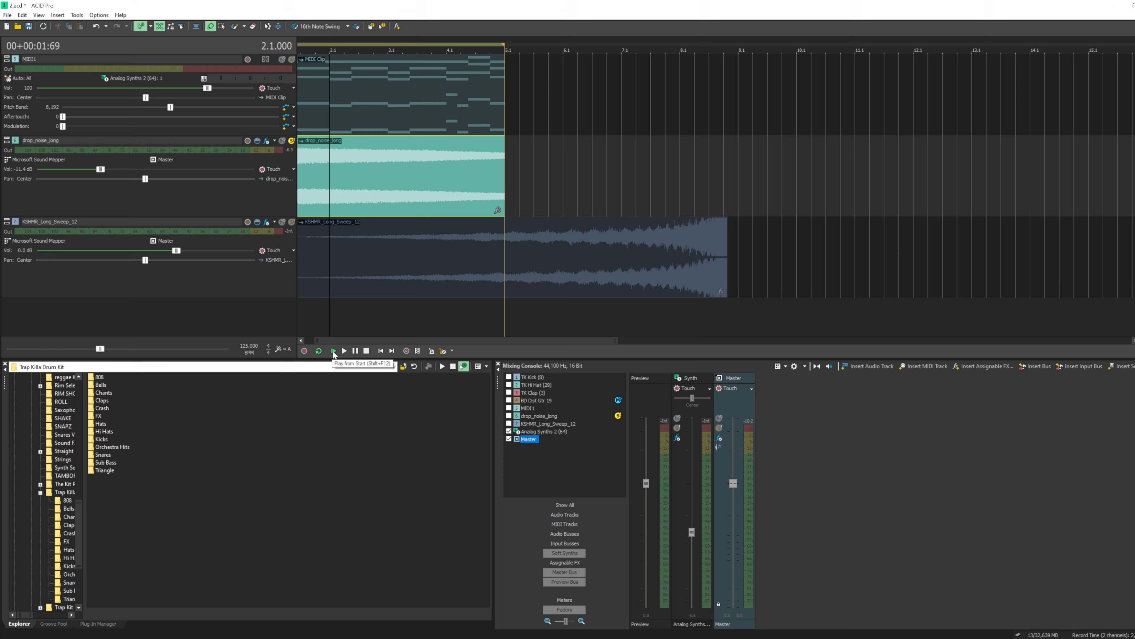
{"action": "left_click", "coordinate": [333, 355]}
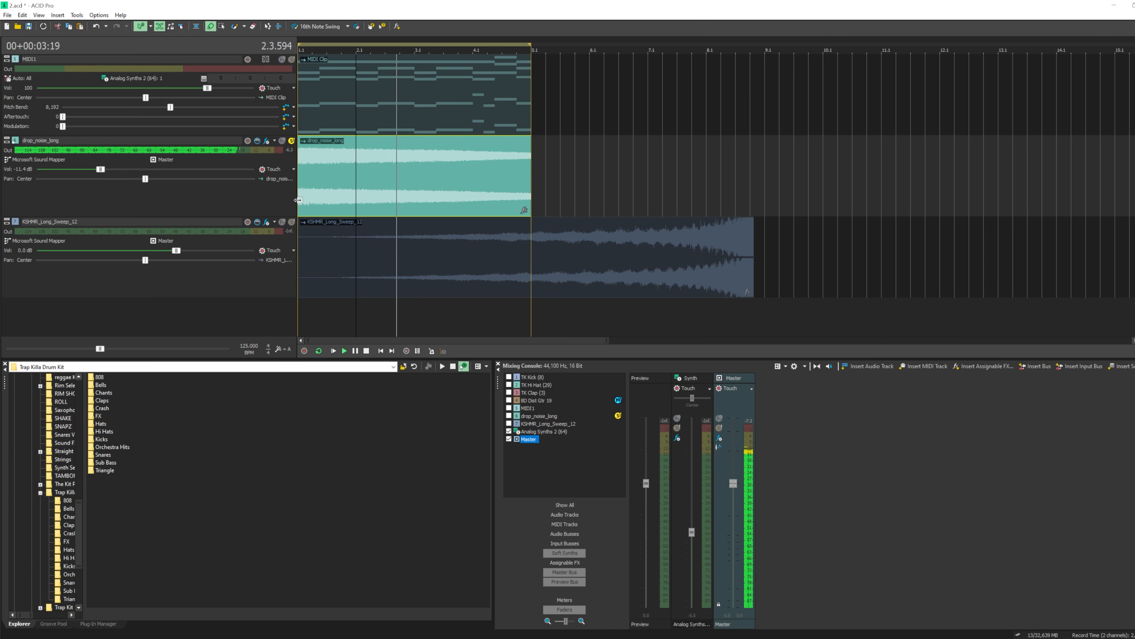
{"action": "key", "text": "space"}
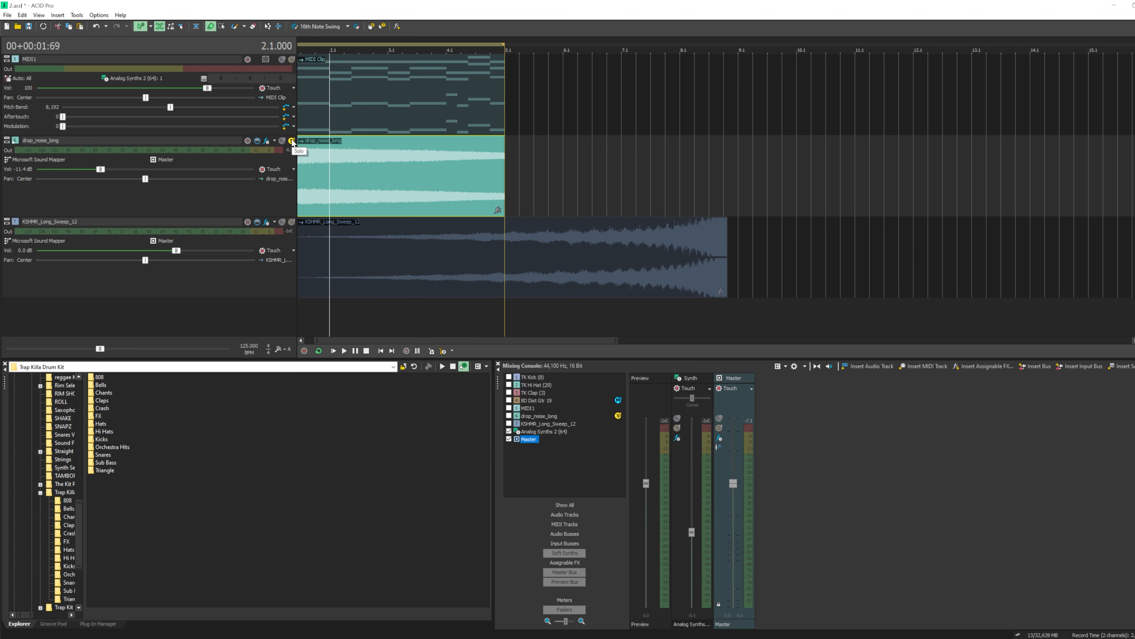
Solo KSHMR_Long_Sweep_12 instead of drop_noise_long and, with snapping off, fit the sweep event so it spans 1.1 to 5.1
{"action": "left_click", "coordinate": [291, 221]}
{"action": "left_click", "coordinate": [292, 141]}
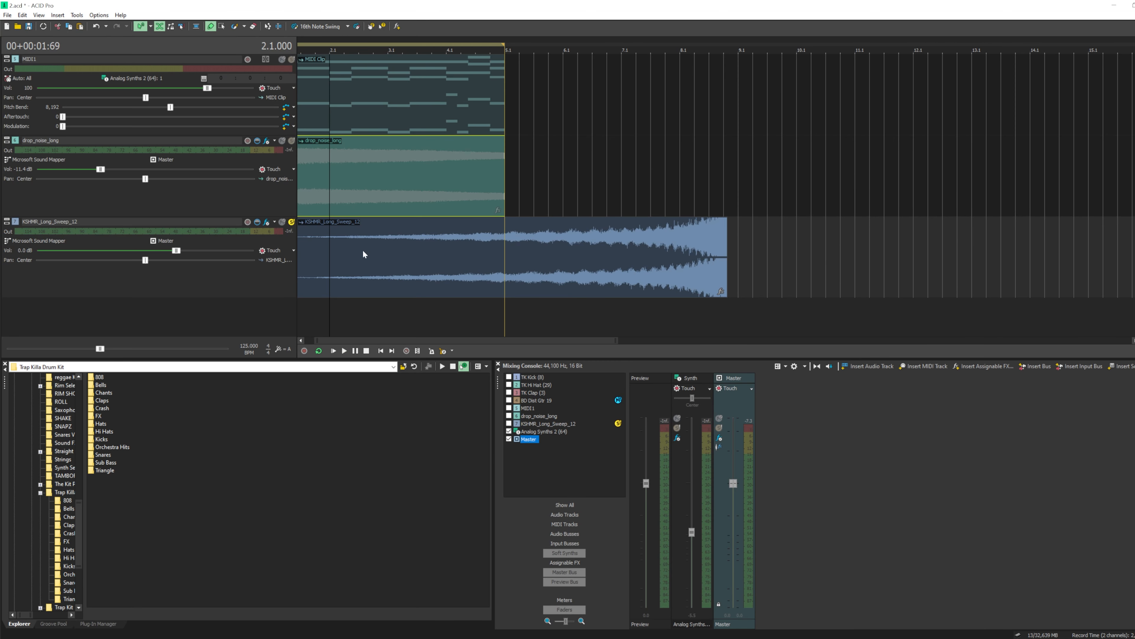
{"action": "left_click", "coordinate": [300, 251]}
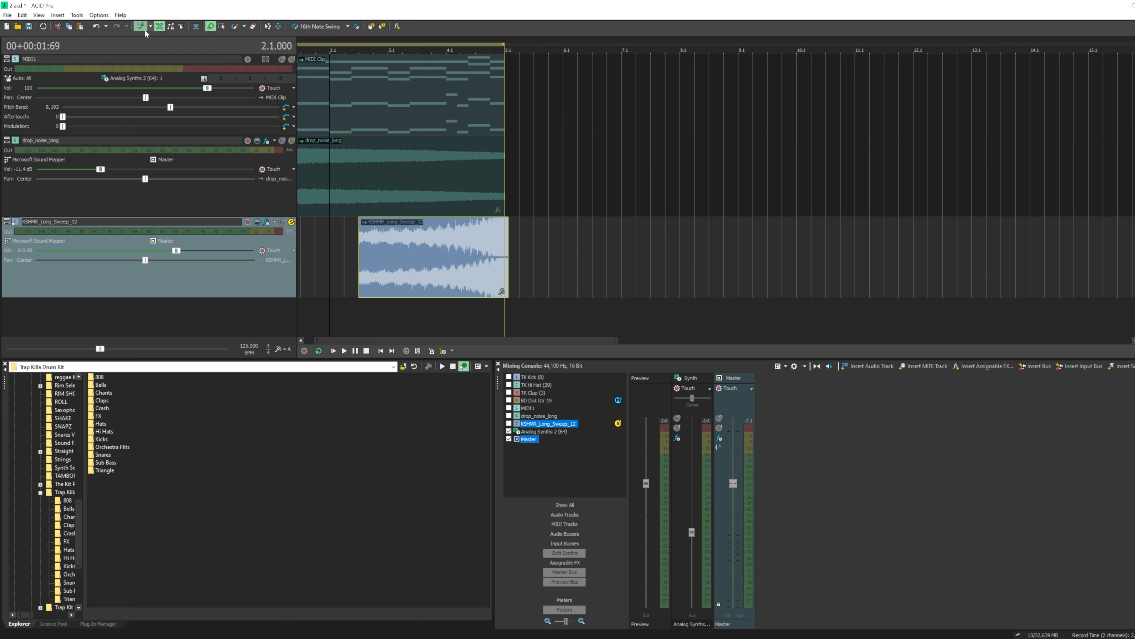
{"action": "left_click", "coordinate": [141, 27]}
{"action": "left_click_drag", "start_coordinate": [488, 258], "coordinate": [482, 258]}
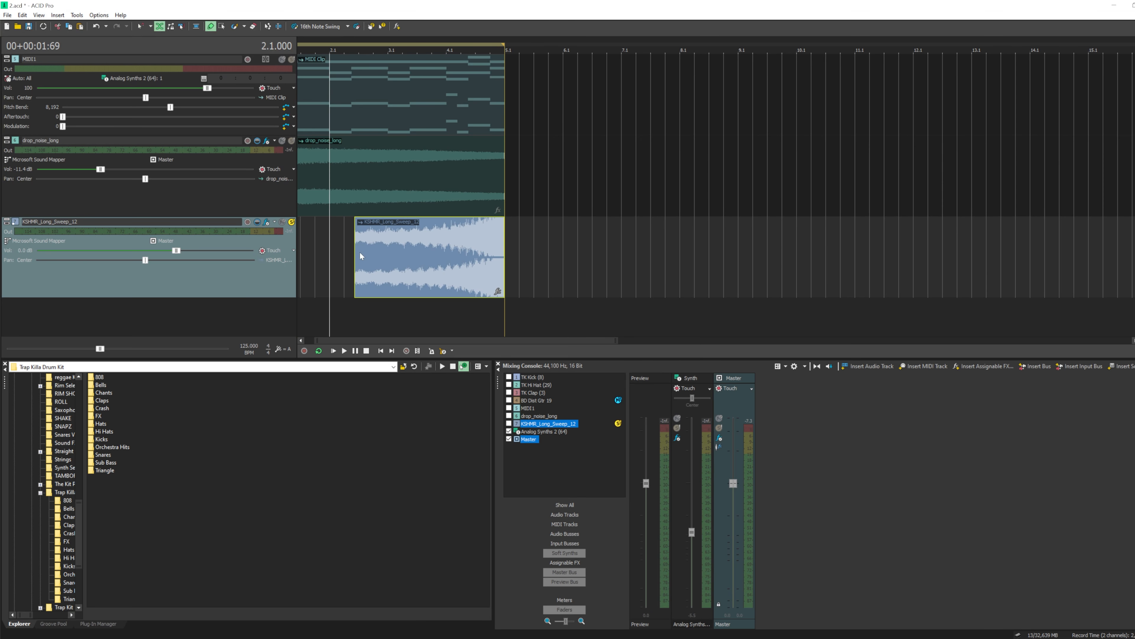
{"action": "left_click_drag", "start_coordinate": [358, 256], "coordinate": [164, 249]}
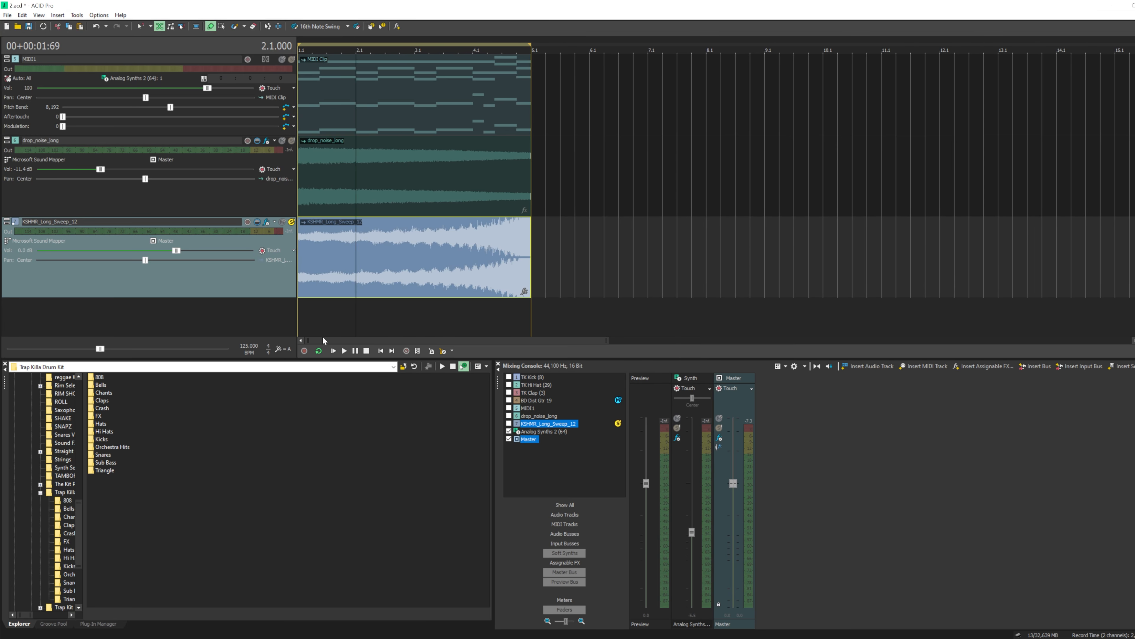
Play the soloed sweep while lowering the KSHMR_Long_Sweep_12 volume to -10.3 dB, and clear the solo
{"action": "left_click", "coordinate": [359, 378]}
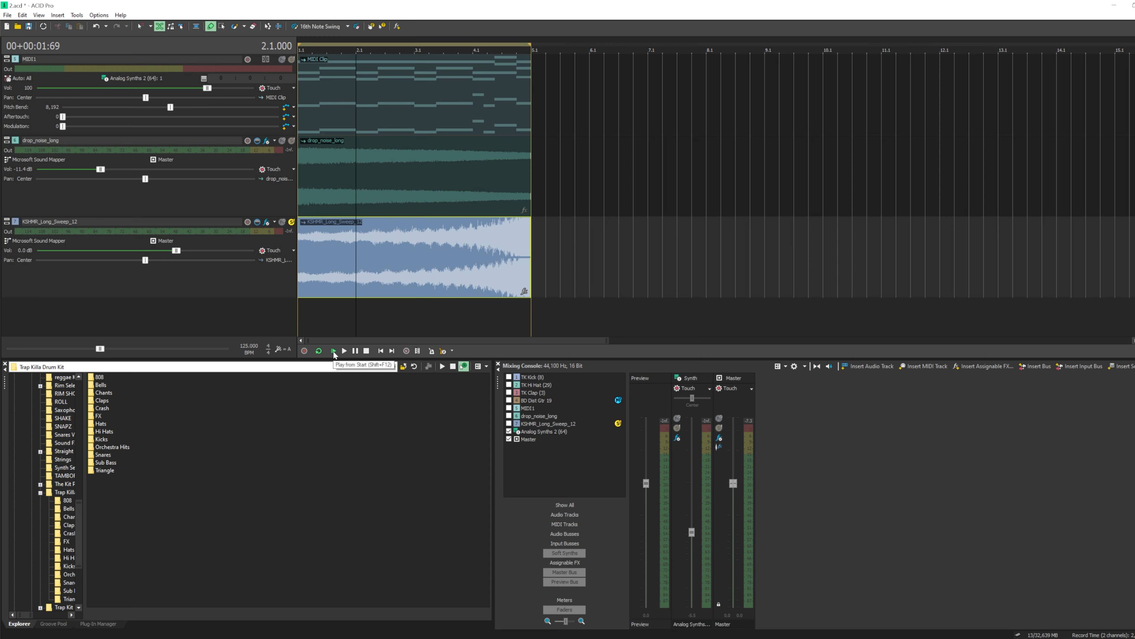
{"action": "left_click", "coordinate": [334, 353]}
{"action": "left_click_drag", "start_coordinate": [175, 254], "coordinate": [101, 269]}
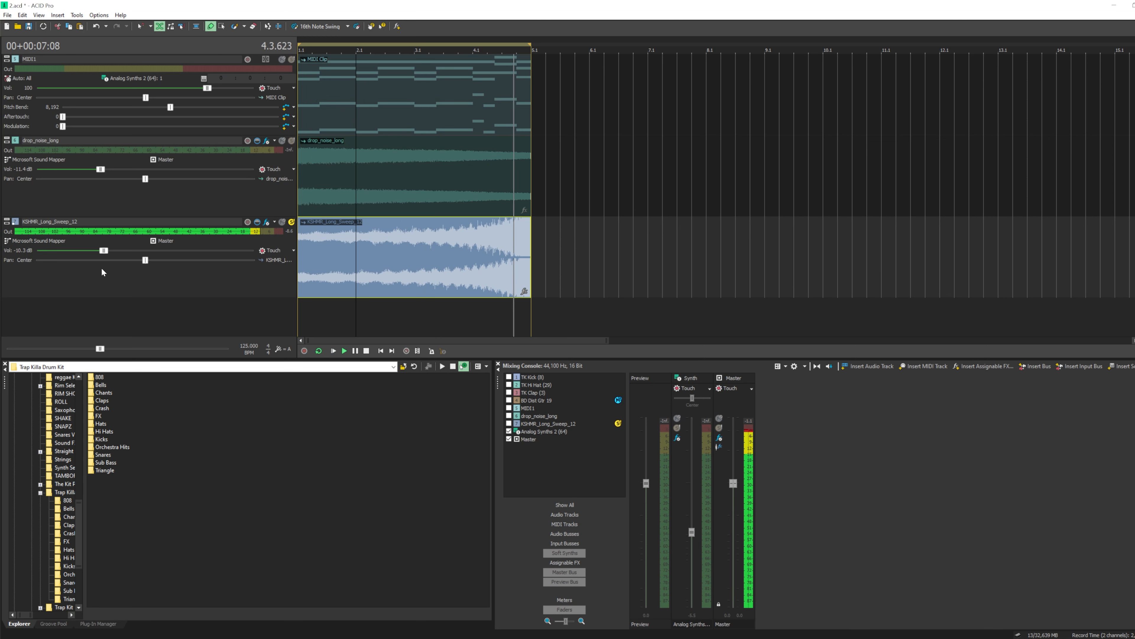
{"action": "key", "text": "space"}
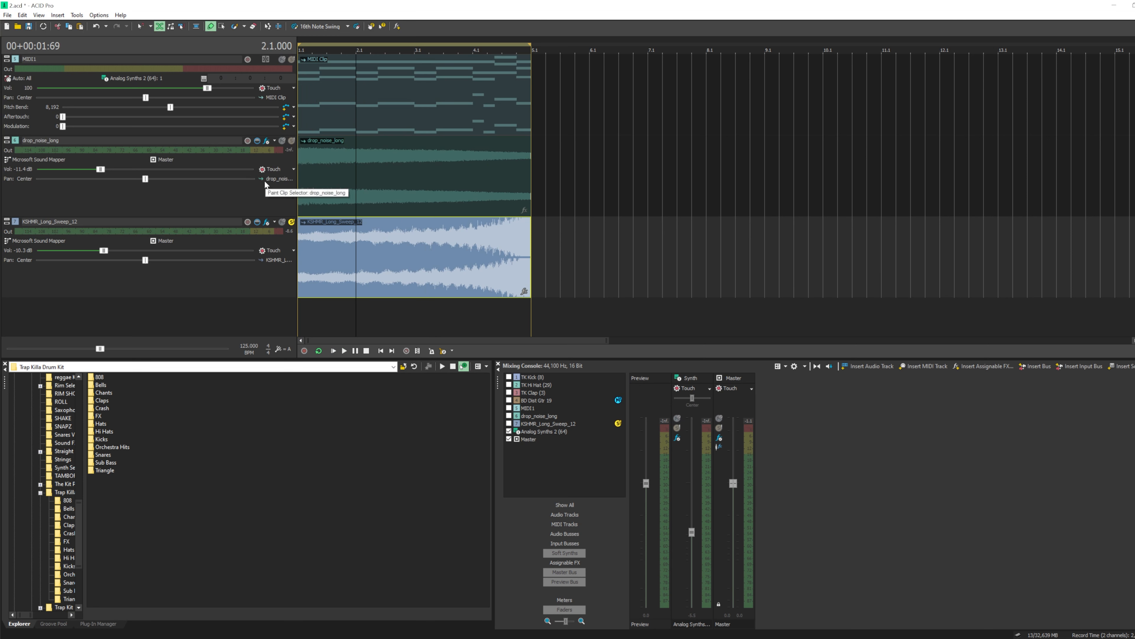
{"action": "left_click", "coordinate": [292, 140]}
{"action": "left_click", "coordinate": [292, 222]}
{"action": "left_click", "coordinate": [292, 141]}
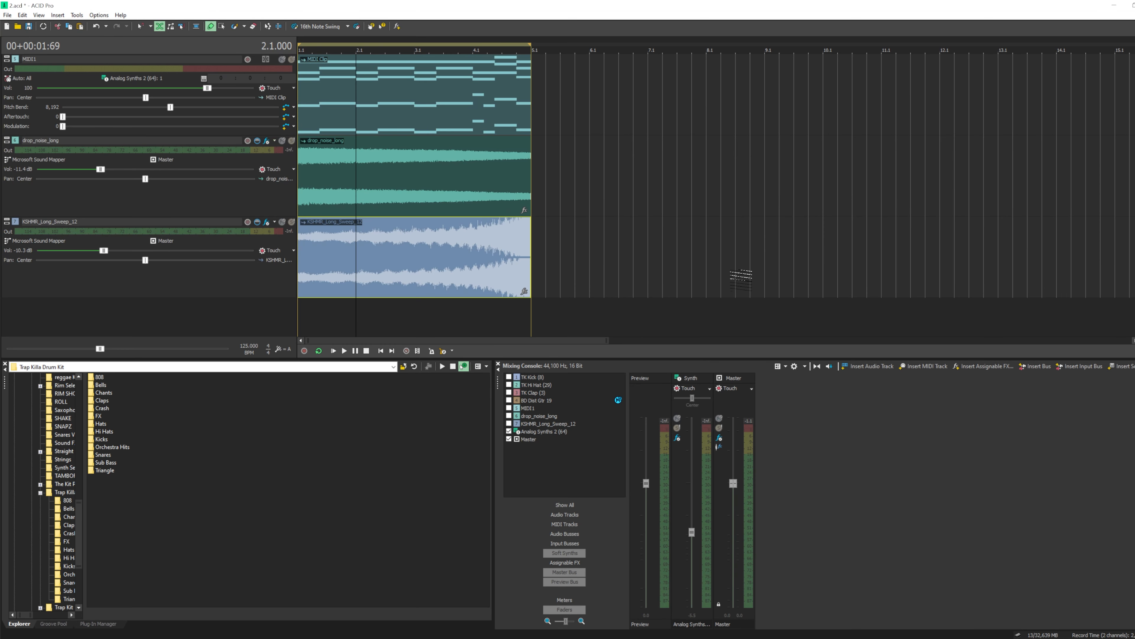
Add the eFX_Compressor_VST (32 Bit) plug-in to the drop_noise_long track's effects chain
{"action": "left_click", "coordinate": [1134, 334]}
{"action": "left_click", "coordinate": [341, 174]}
{"action": "scroll", "coordinate": [330, 331], "scroll_direction": "up", "scroll_amount": 1}
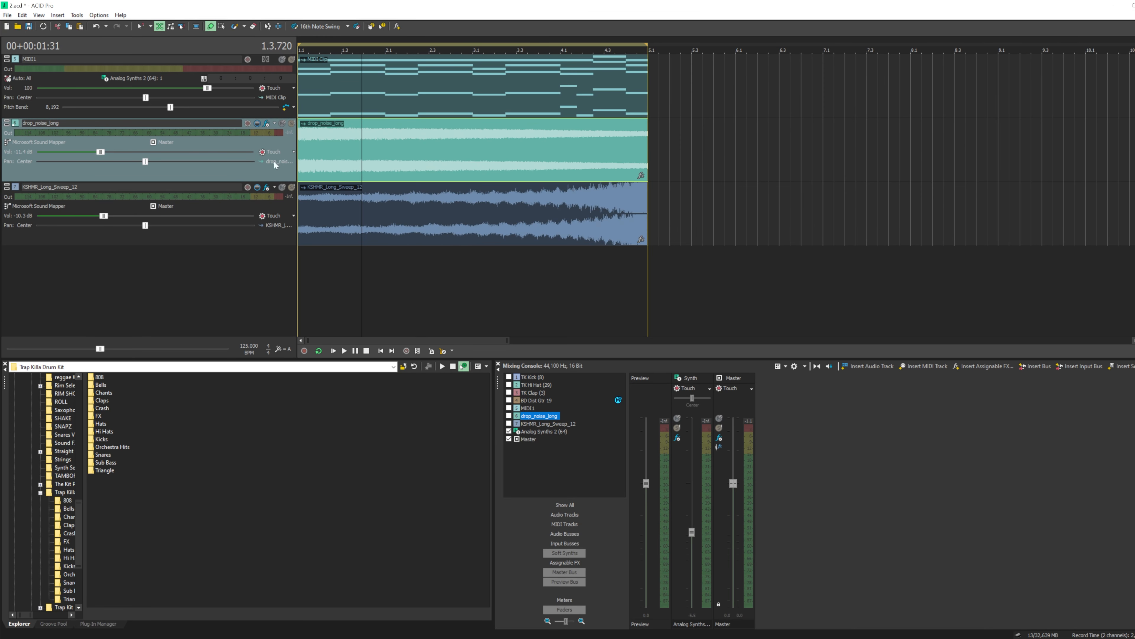
{"action": "left_click", "coordinate": [266, 124]}
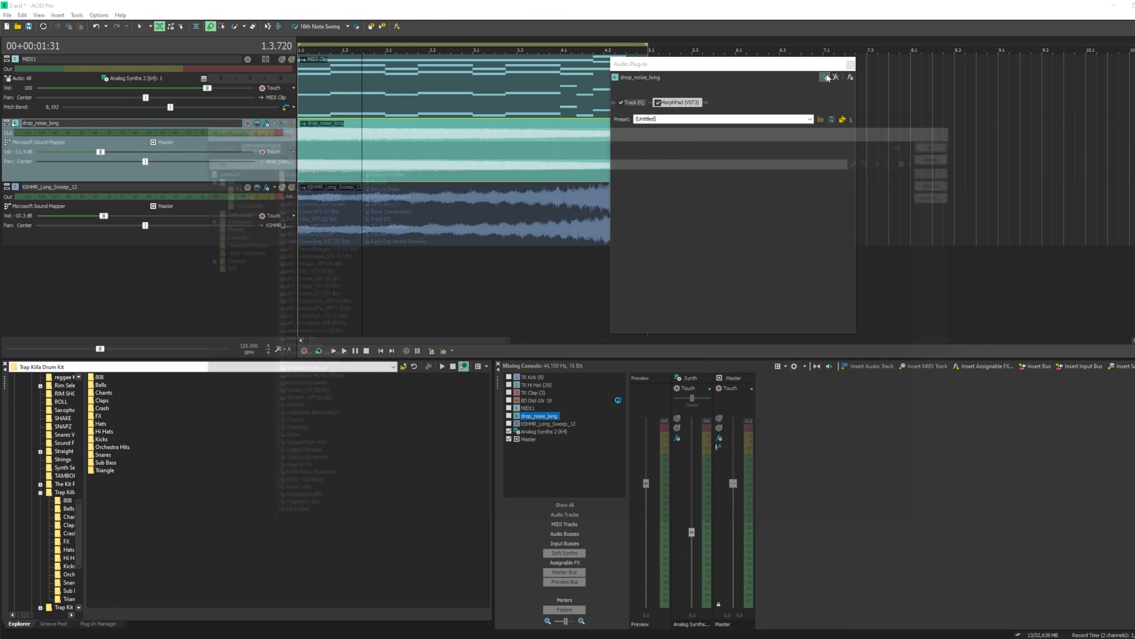
{"action": "left_click", "coordinate": [826, 78]}
{"action": "double_click", "coordinate": [335, 257]}
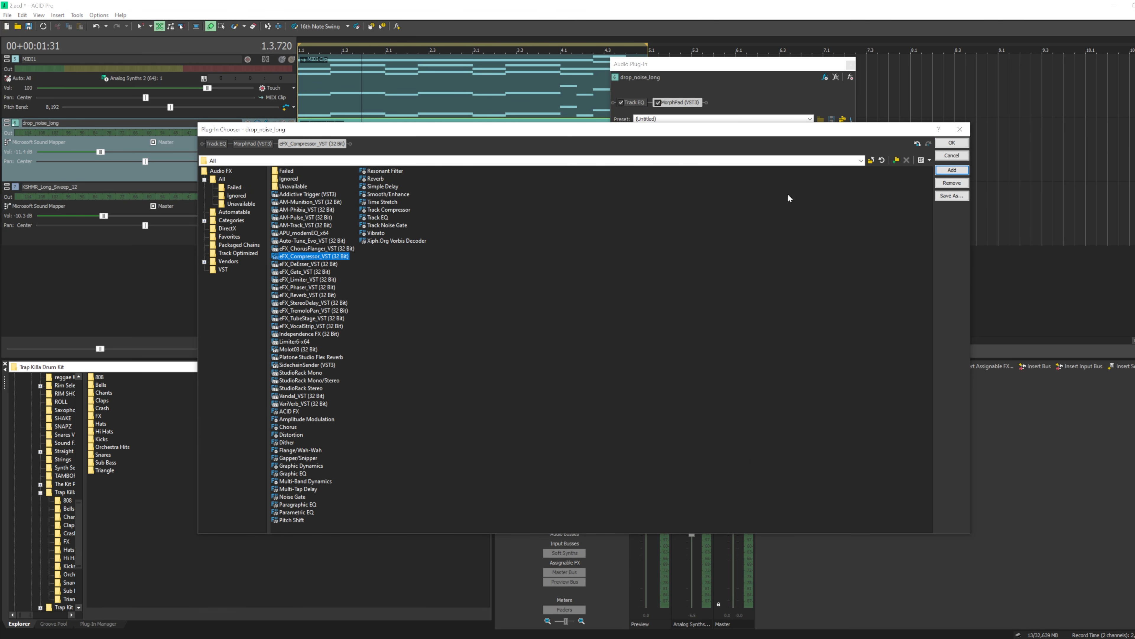
{"action": "left_click", "coordinate": [952, 142]}
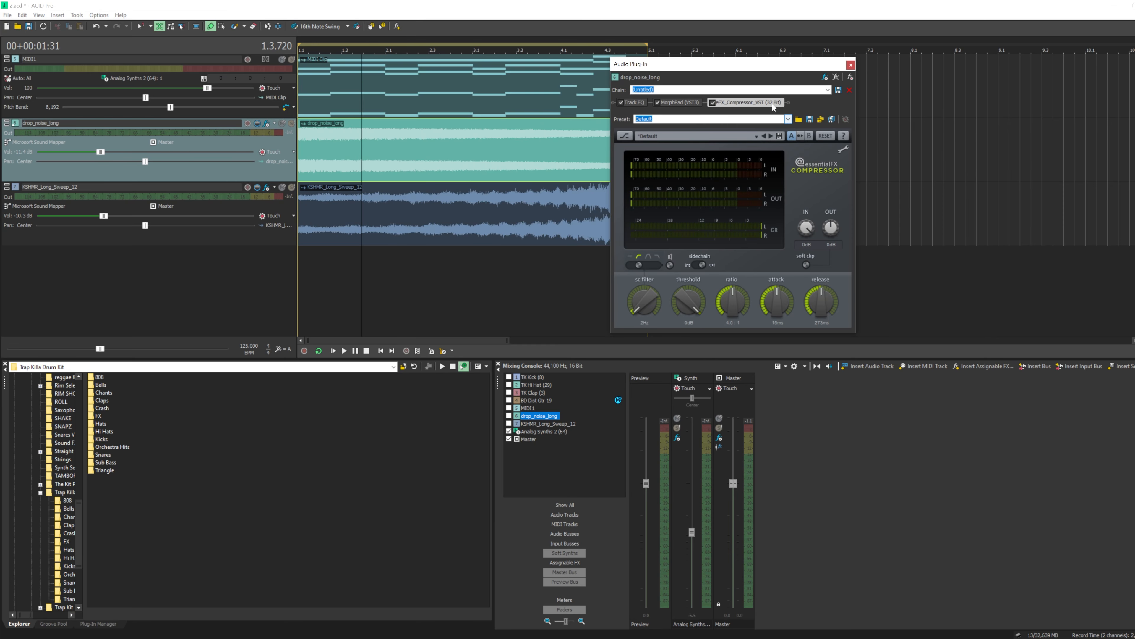
Assign TK Kick (8) as the drop_noise_long compressor's sidechain input and lower its threshold to about -19 dB
{"action": "right_click", "coordinate": [756, 106]}
{"action": "mouse_move", "coordinate": [785, 159]}
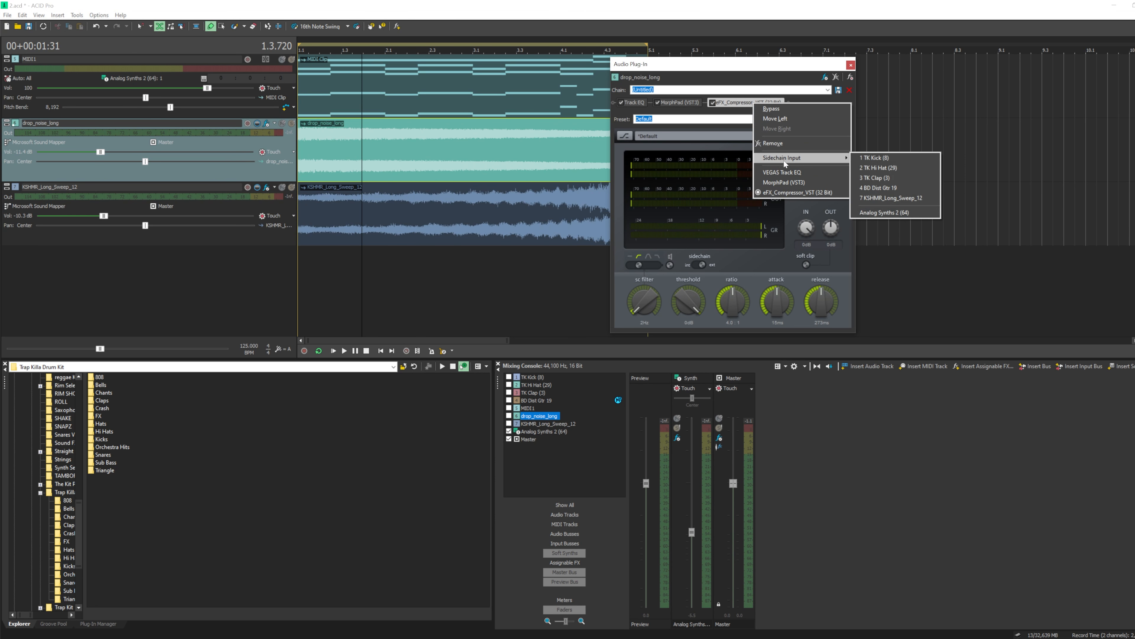
{"action": "left_click", "coordinate": [876, 159]}
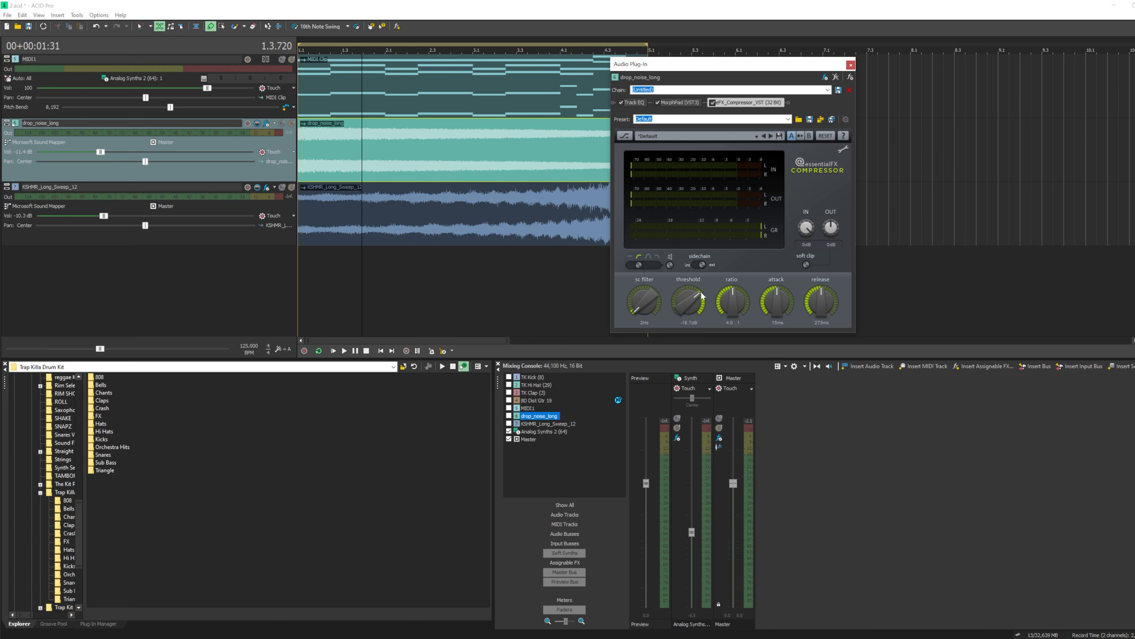
{"action": "left_click", "coordinate": [851, 66]}
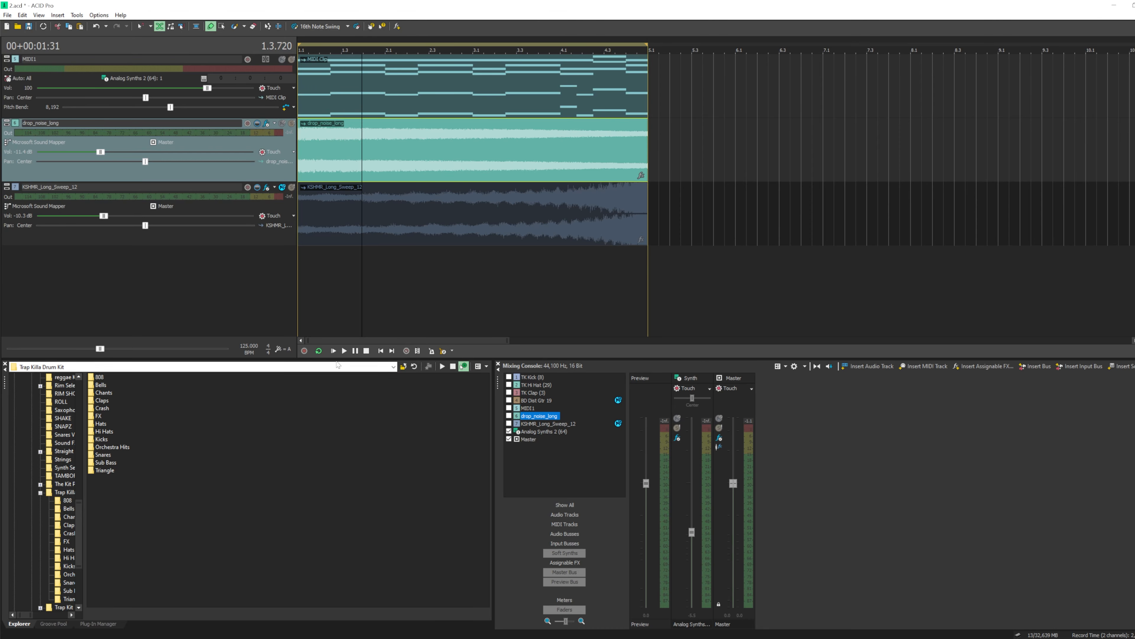
Mute KSHMR_Long_Sweep_12 and play the loop, listening to the ducked drop_noise_long both soloed and in the mix
{"action": "left_click", "coordinate": [334, 351]}
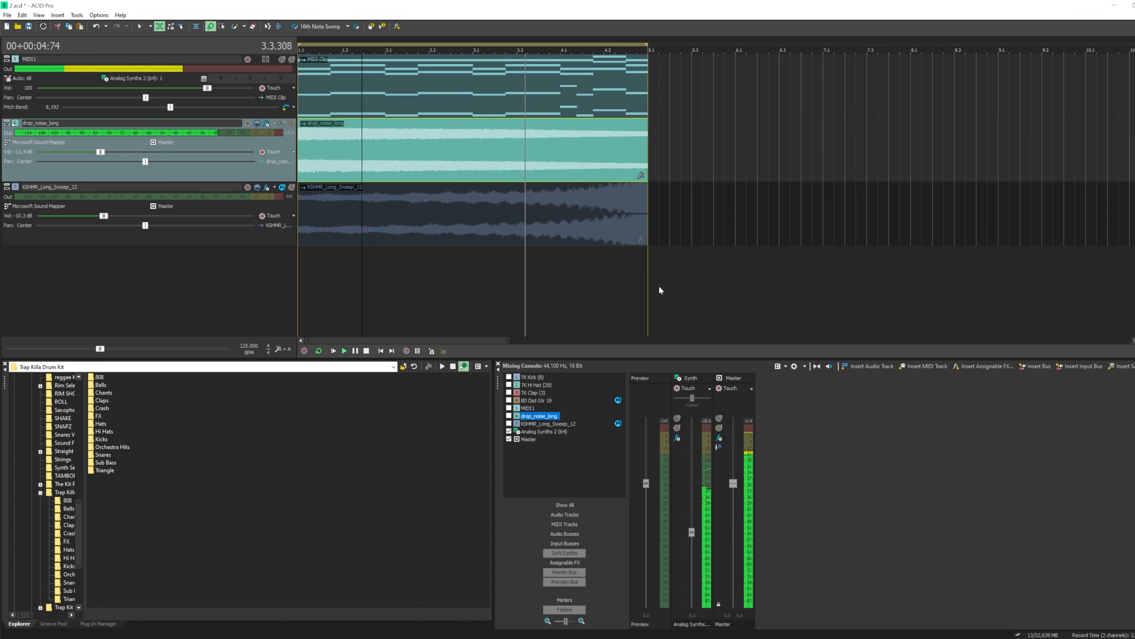
{"action": "left_click", "coordinate": [291, 123]}
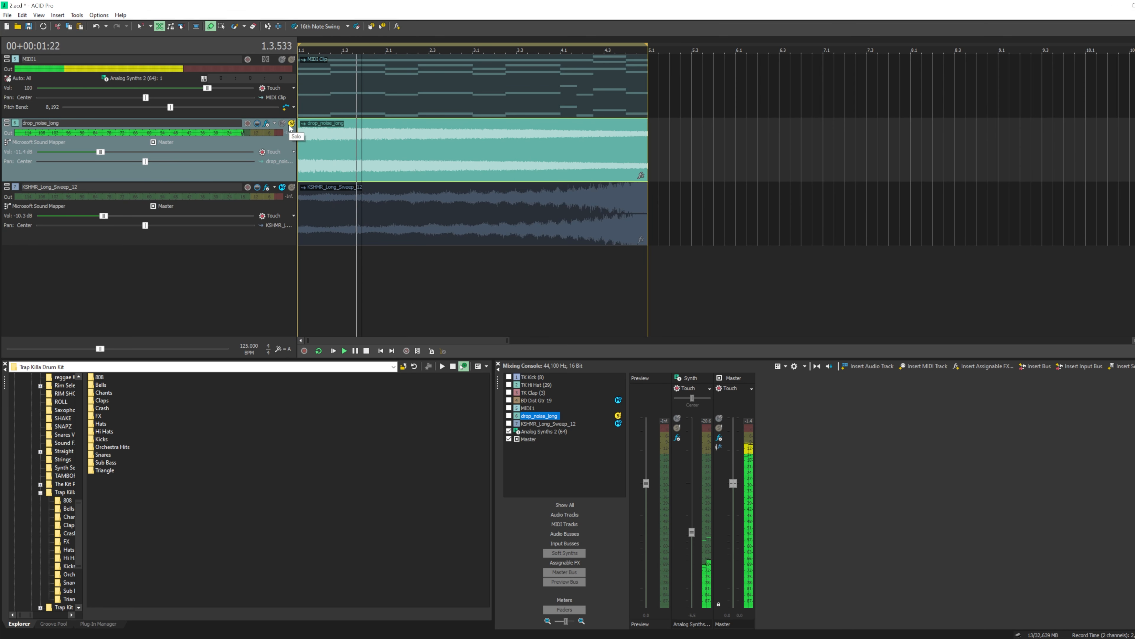
{"action": "left_click", "coordinate": [291, 125]}
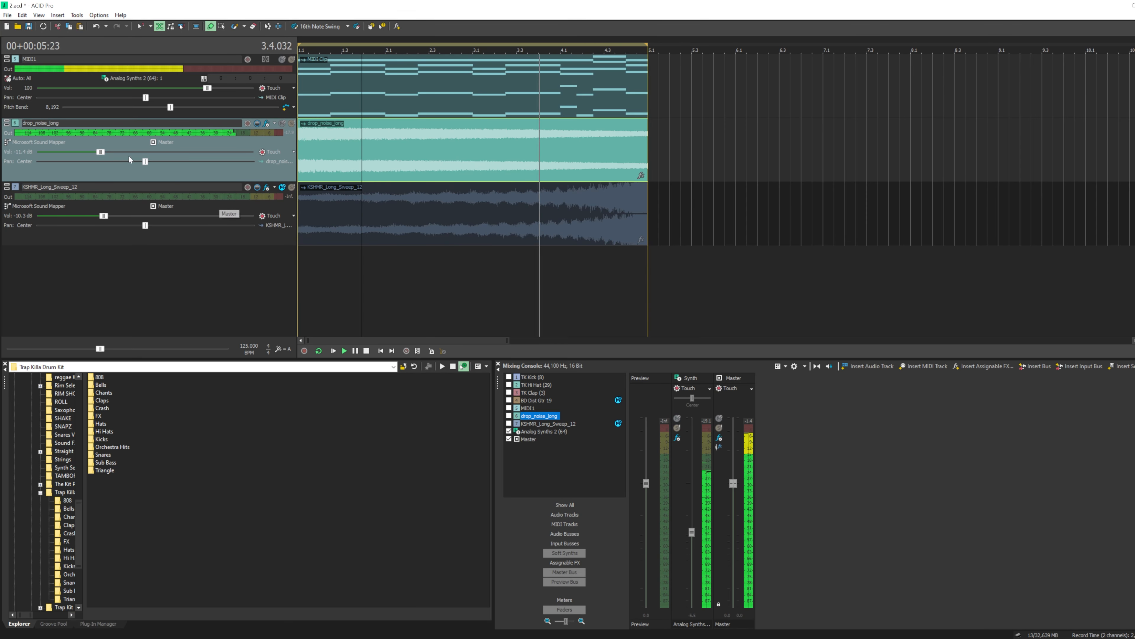
{"action": "key", "text": "space"}
Balance drop_noise_long against the mix during playback by setting its track volume to -16.4 dB
{"action": "left_click_drag", "start_coordinate": [102, 153], "coordinate": [92, 157]}
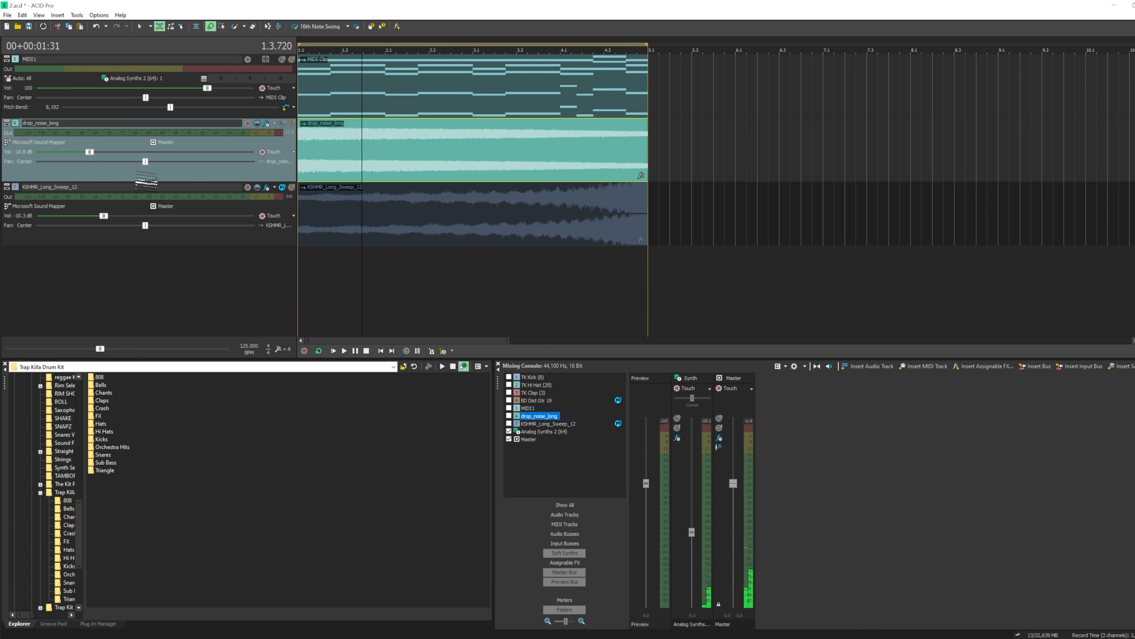
{"action": "left_click", "coordinate": [333, 350]}
{"action": "left_click", "coordinate": [193, 298]}
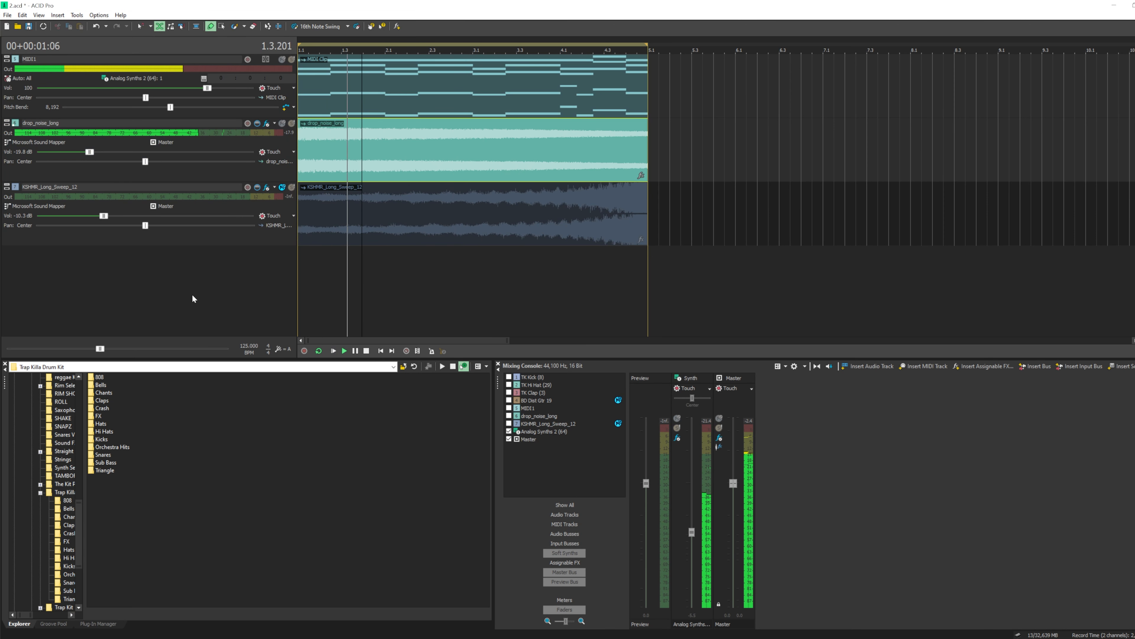
{"action": "left_click_drag", "start_coordinate": [89, 153], "coordinate": [95, 152]}
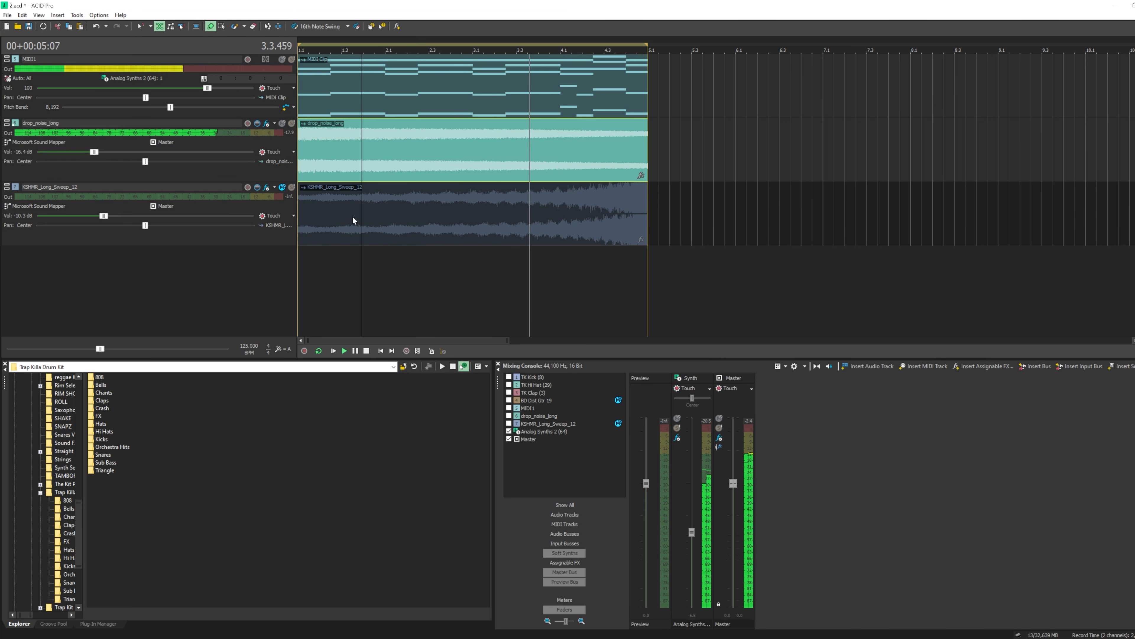
{"action": "key", "text": "space"}
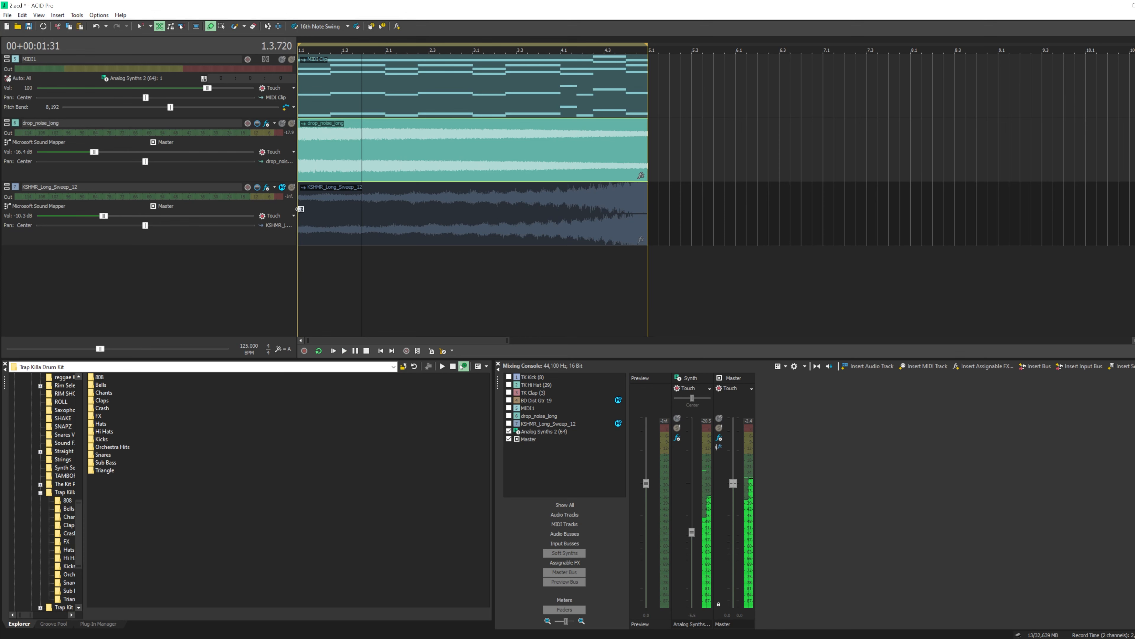
Bypass the compressor on drop_noise_long, mute KSHMR_Long_Sweep_12, and play the mix to hear the noise without ducking
{"action": "left_click", "coordinate": [267, 123]}
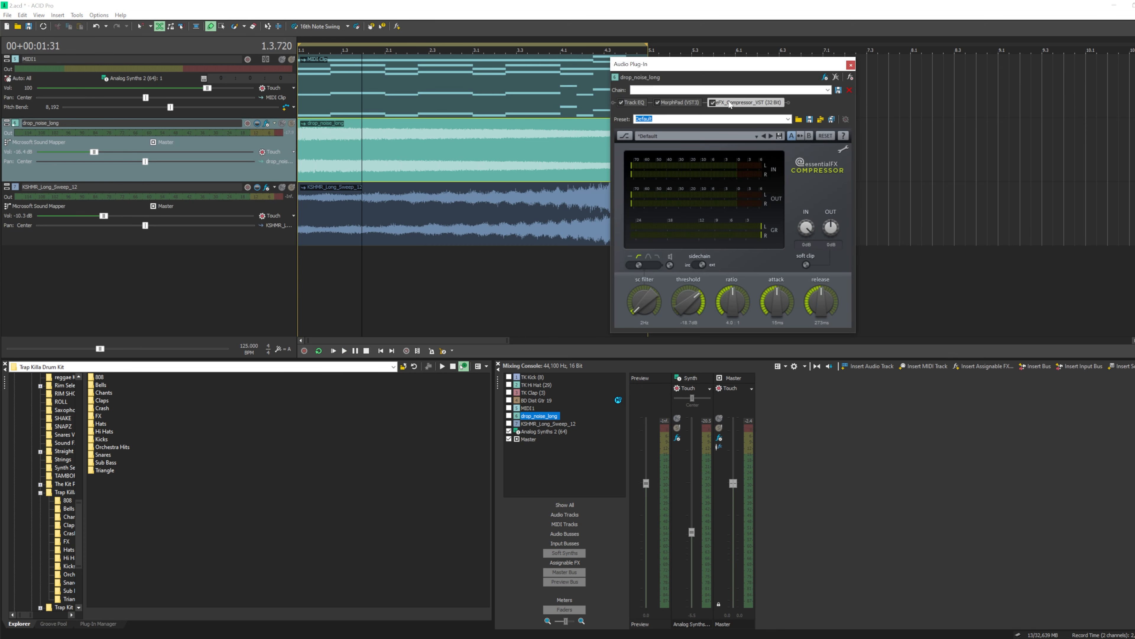
{"action": "left_click", "coordinate": [850, 65]}
{"action": "left_click", "coordinate": [282, 188]}
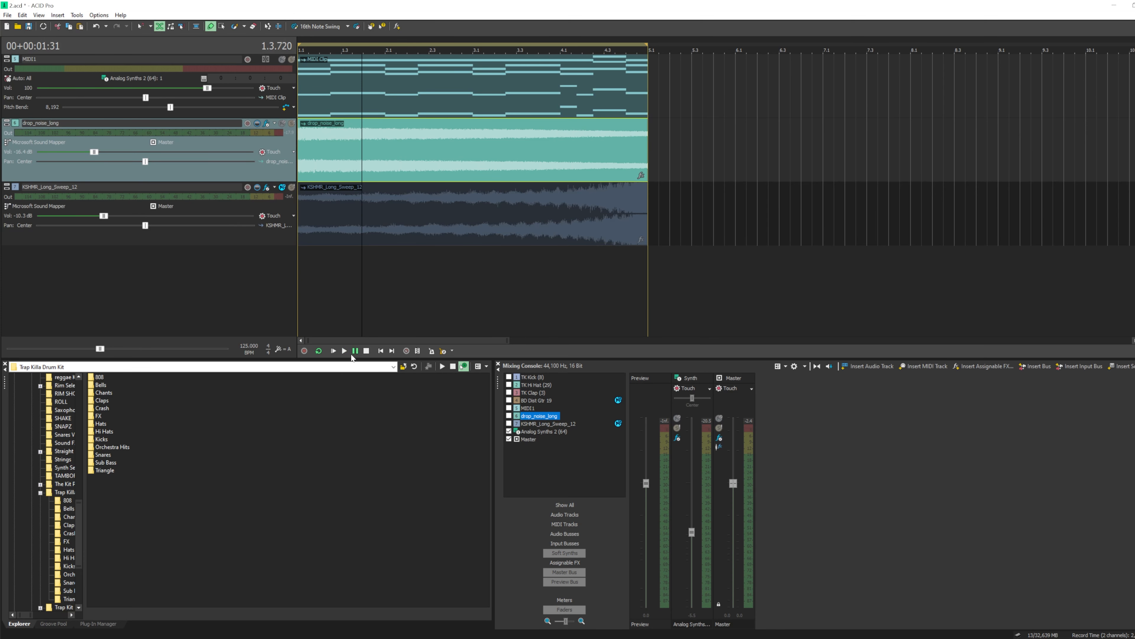
{"action": "left_click", "coordinate": [338, 354]}
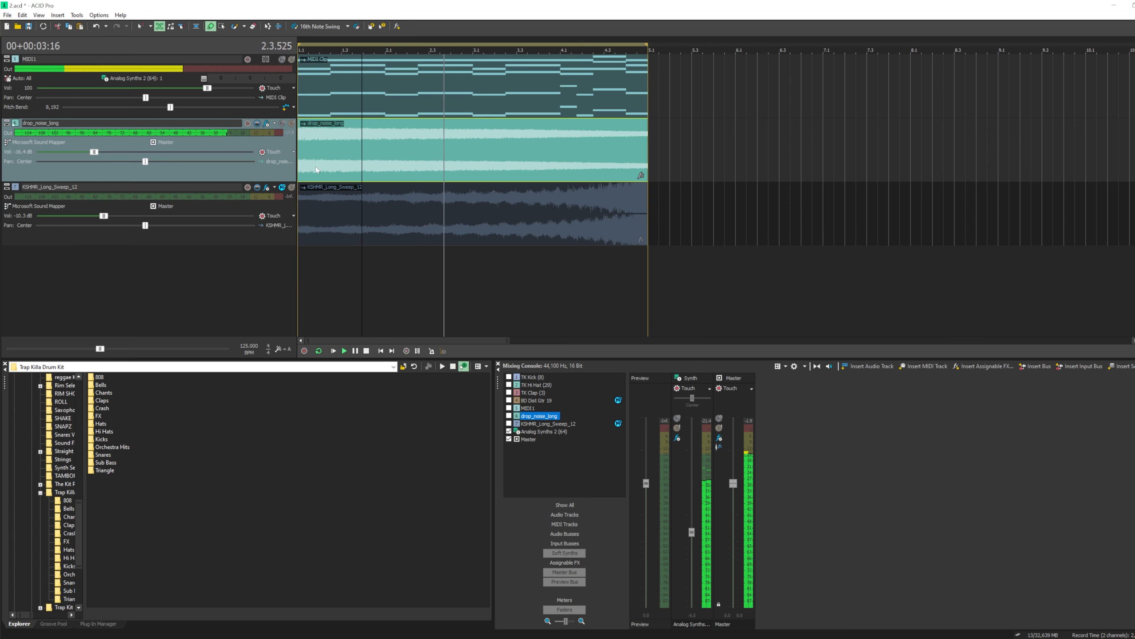
{"action": "key", "text": "space"}
Re-enable the compressor on drop_noise_long and play the mix again to compare the ducked noise
{"action": "left_click", "coordinate": [266, 124]}
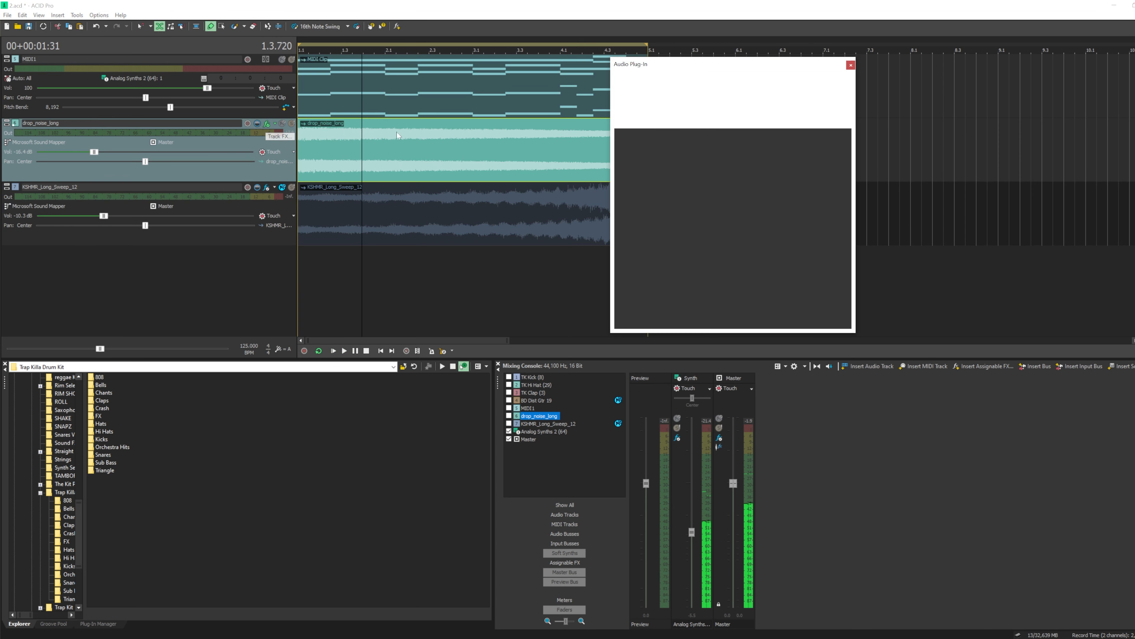
{"action": "left_click", "coordinate": [713, 103]}
{"action": "left_click", "coordinate": [851, 65]}
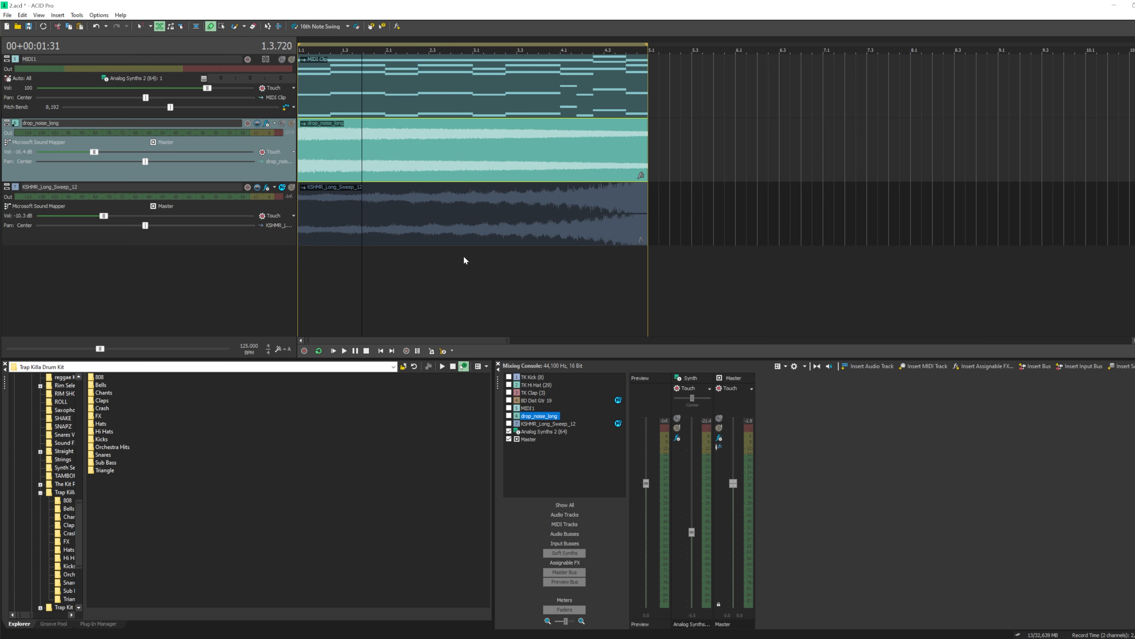
{"action": "left_click", "coordinate": [344, 351]}
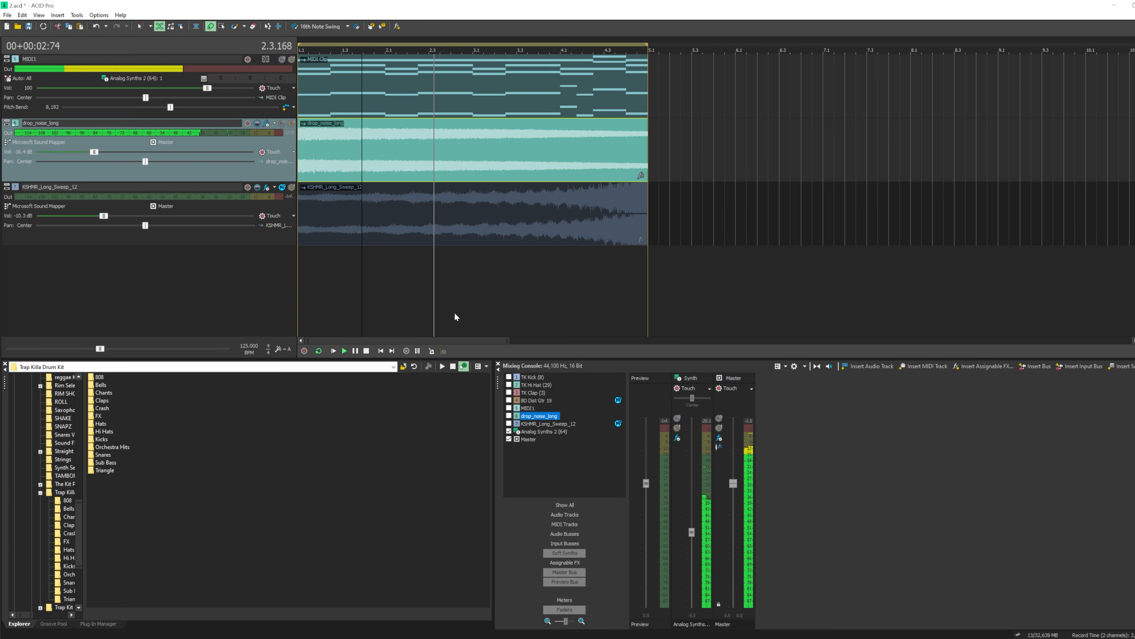
{"action": "key", "text": "space"}
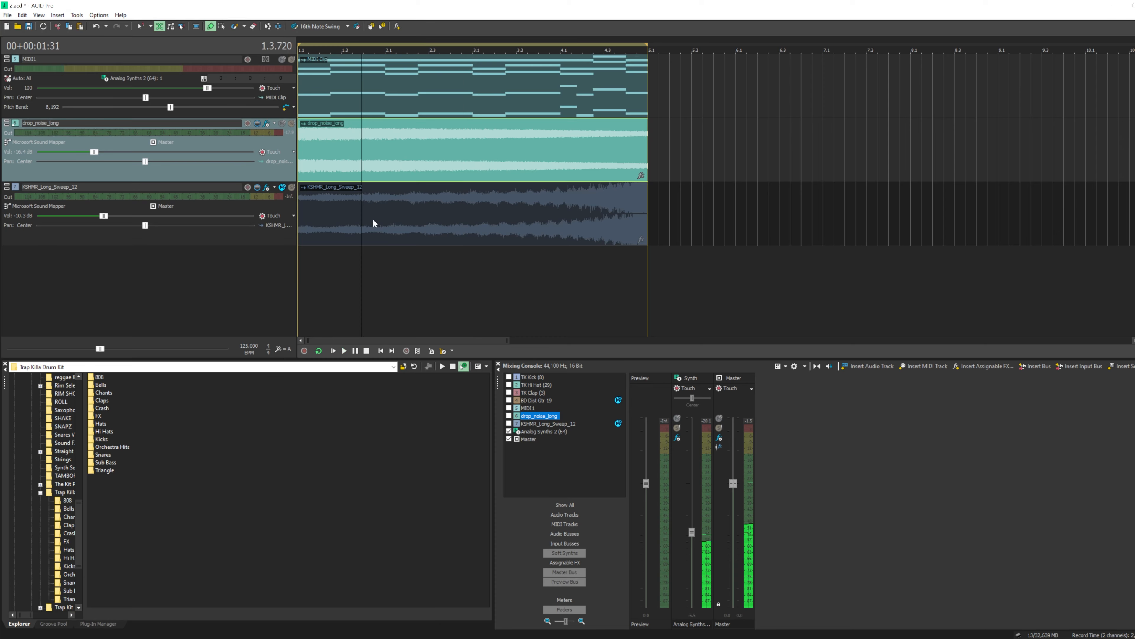
Unmute KSHMR_Long_Sweep_12 and add the eFX_Compressor_VST (32 Bit) plug-in to its effects chain
{"action": "left_click", "coordinate": [283, 189]}
{"action": "left_click", "coordinate": [267, 188]}
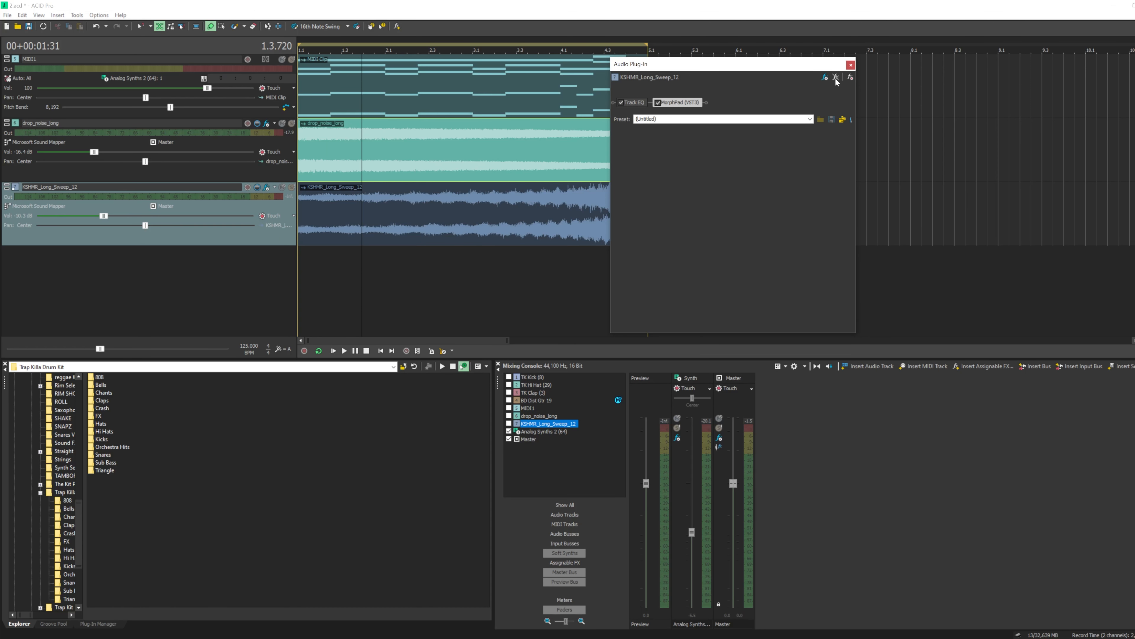
{"action": "left_click", "coordinate": [824, 77]}
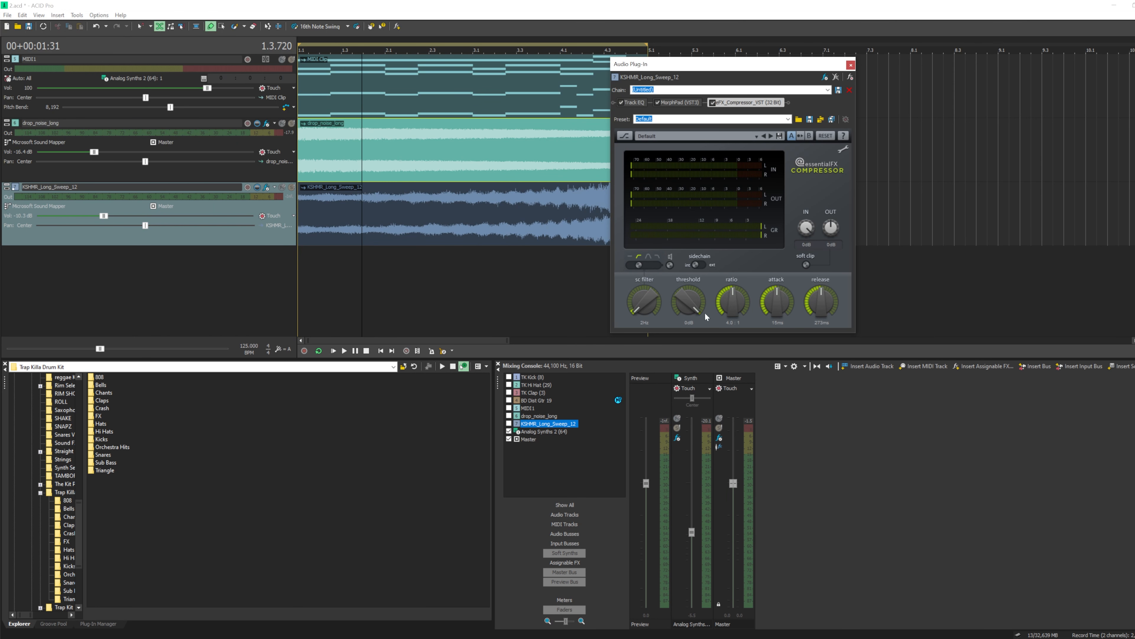
Assign the kick track as the KSHMR_Long_Sweep_12 compressor's sidechain input and lower its threshold
{"action": "right_click", "coordinate": [757, 108]}
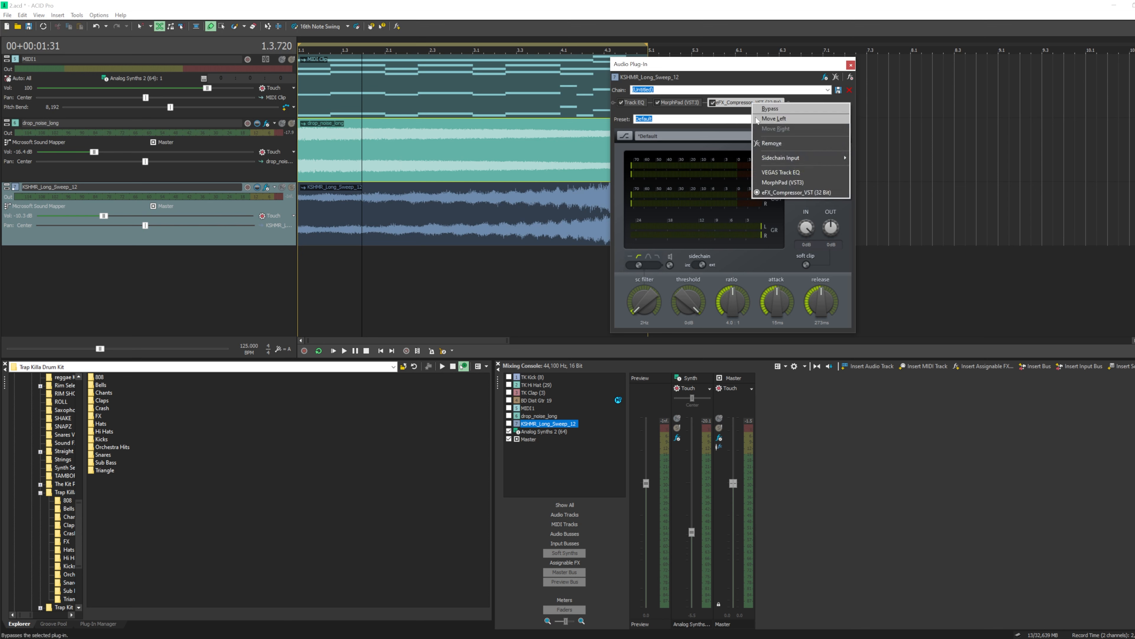
{"action": "mouse_move", "coordinate": [814, 160]}
{"action": "left_click", "coordinate": [903, 159]}
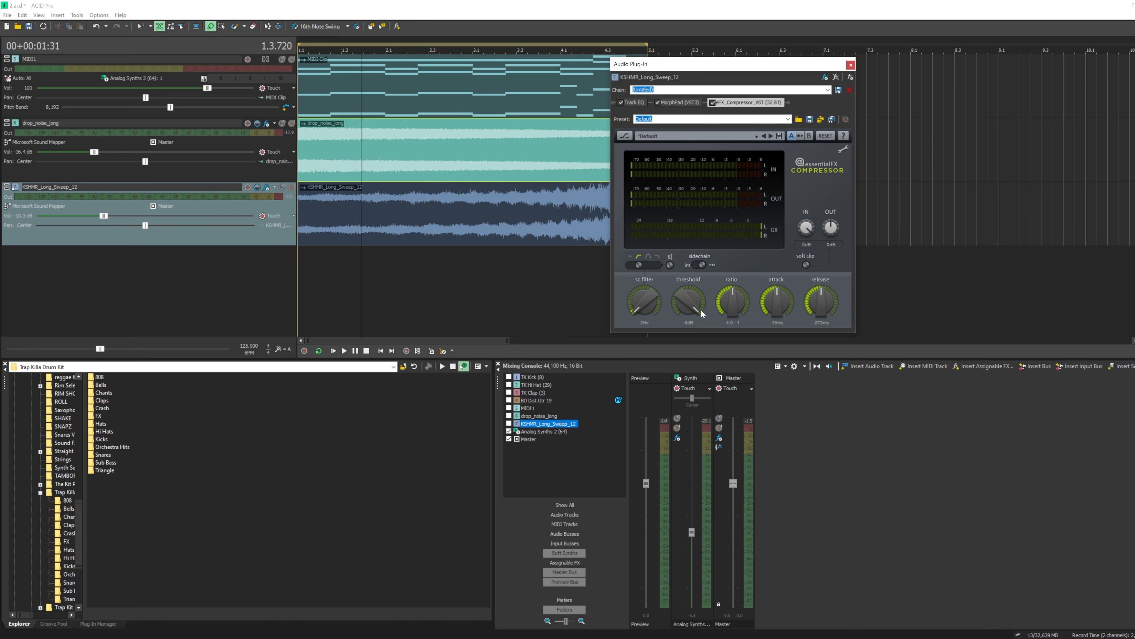
{"action": "left_click_drag", "start_coordinate": [702, 310], "coordinate": [708, 295]}
{"action": "left_click", "coordinate": [851, 66]}
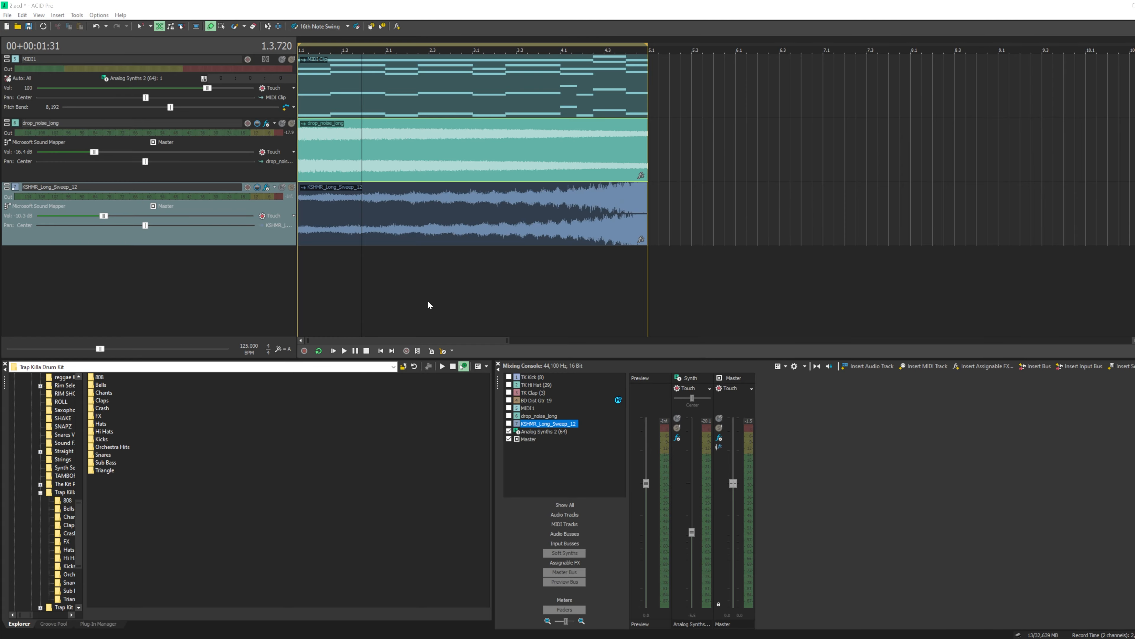
Balance KSHMR_Long_Sweep_12 against the mix during playback by lowering its track volume to -25.6 dB
{"action": "left_click", "coordinate": [533, 458]}
{"action": "left_click", "coordinate": [333, 351]}
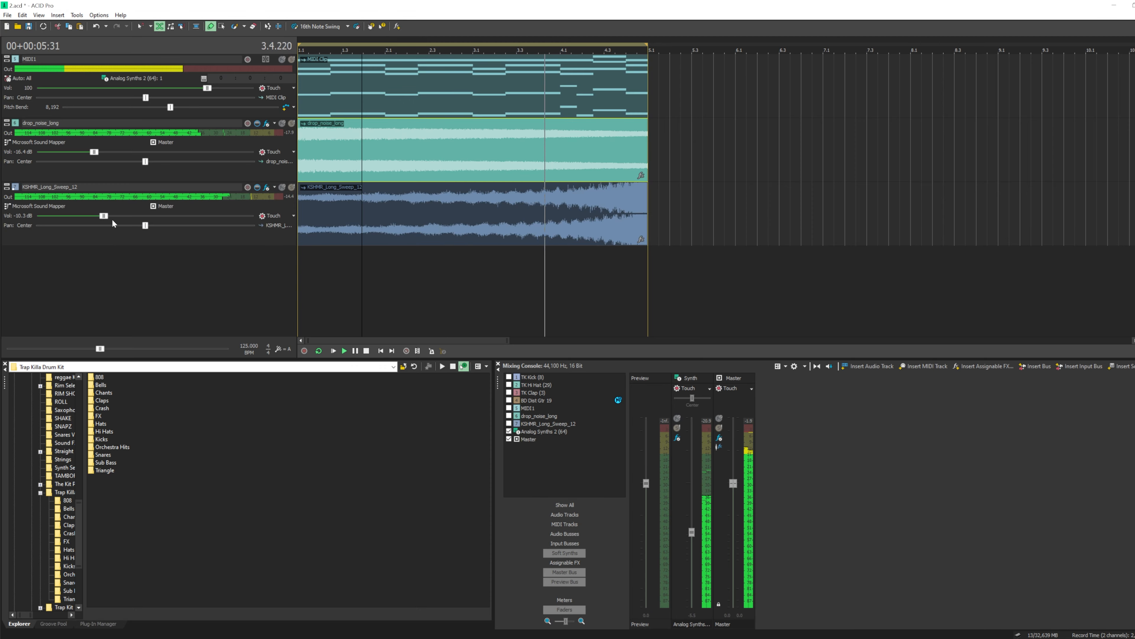
{"action": "left_click_drag", "start_coordinate": [110, 221], "coordinate": [94, 220]}
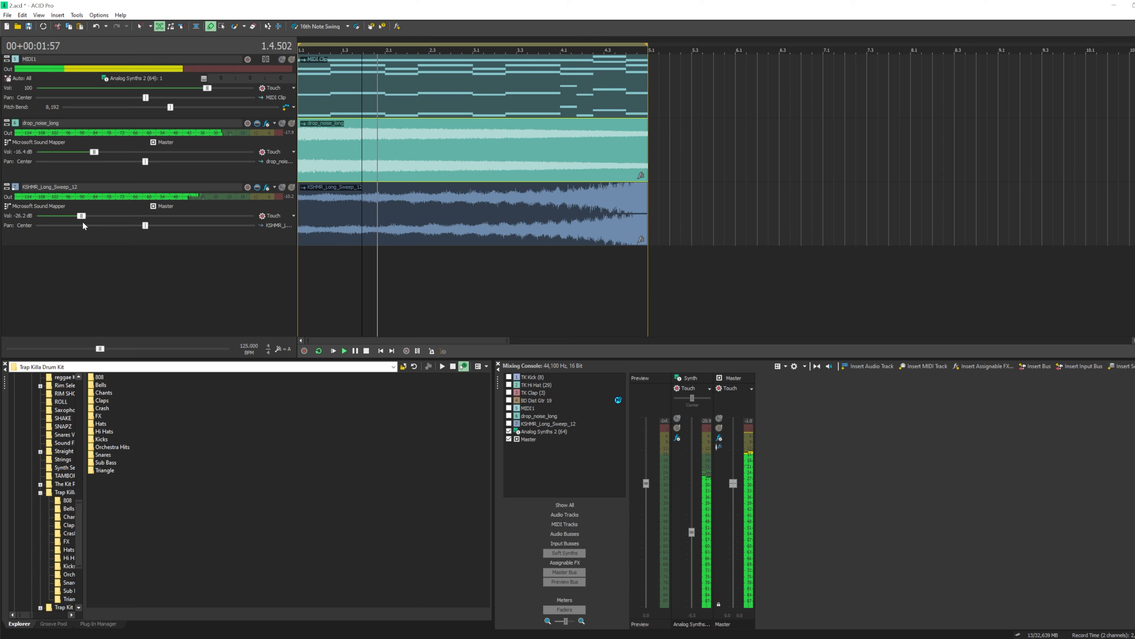
{"action": "key", "text": "space"}
Lower the track volumes to -20.9 dB for drop_noise_long and -30.2 dB for KSHMR_Long_Sweep_12, checking the balance during playback
{"action": "left_click", "coordinate": [142, 129]}
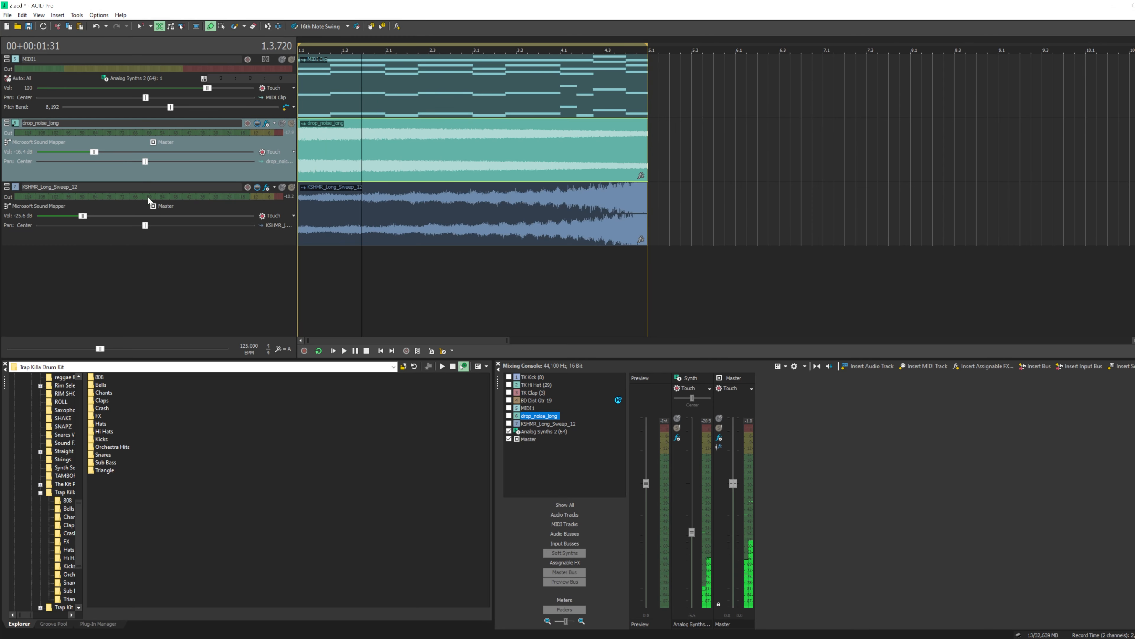
{"action": "left_click", "coordinate": [147, 186], "text": "shift"}
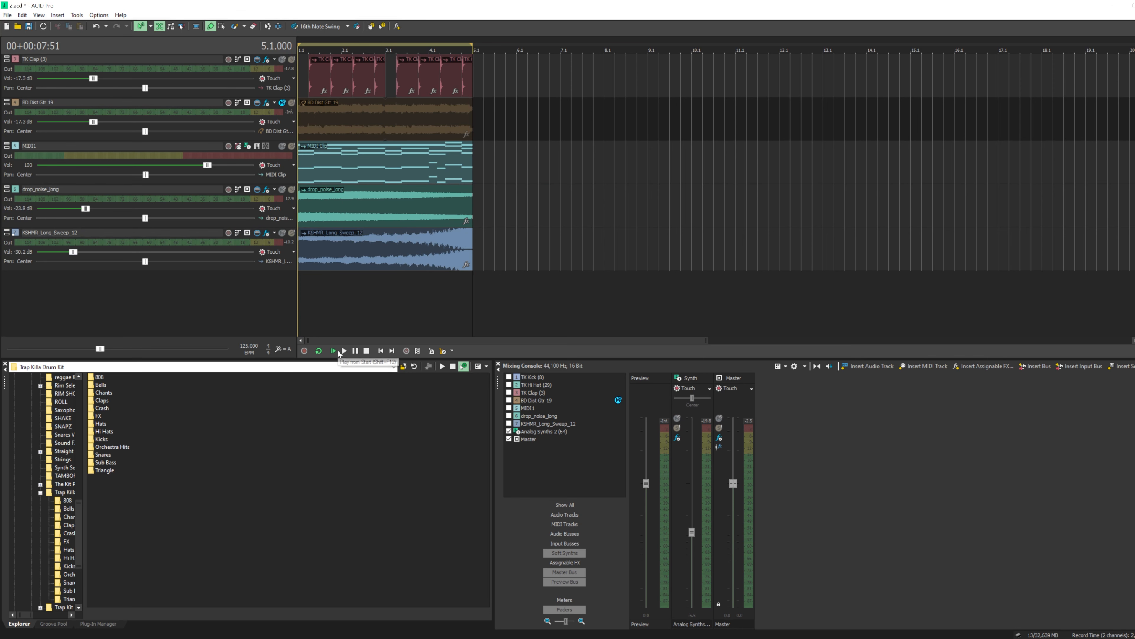
{"action": "left_click", "coordinate": [337, 351]}
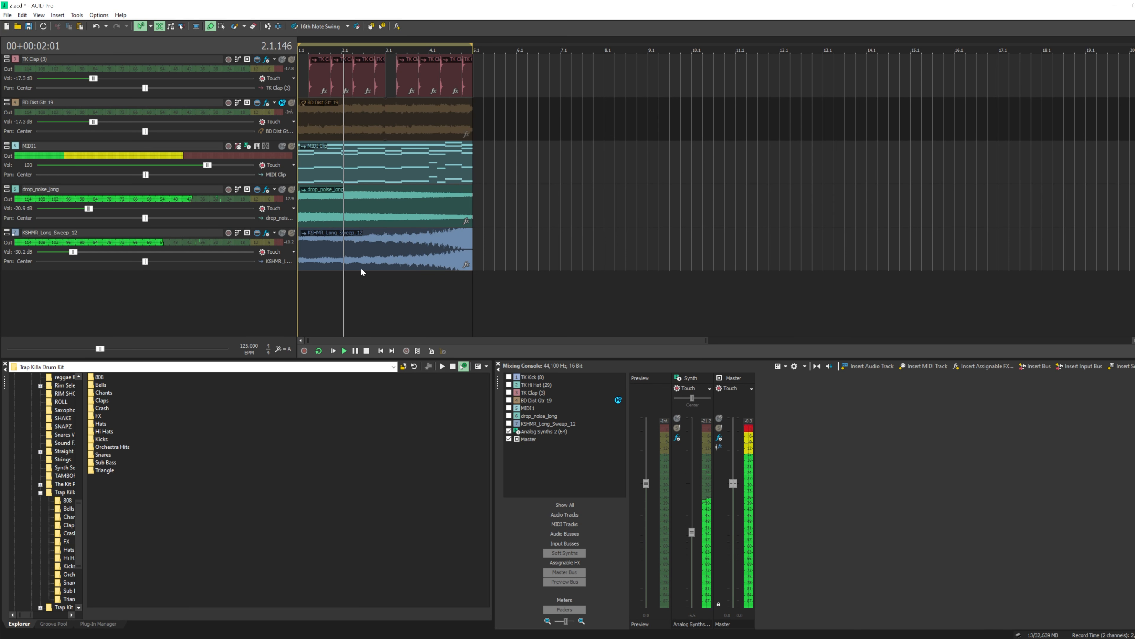
{"action": "left_click", "coordinate": [1101, 637]}
{"action": "left_click", "coordinate": [817, 631]}
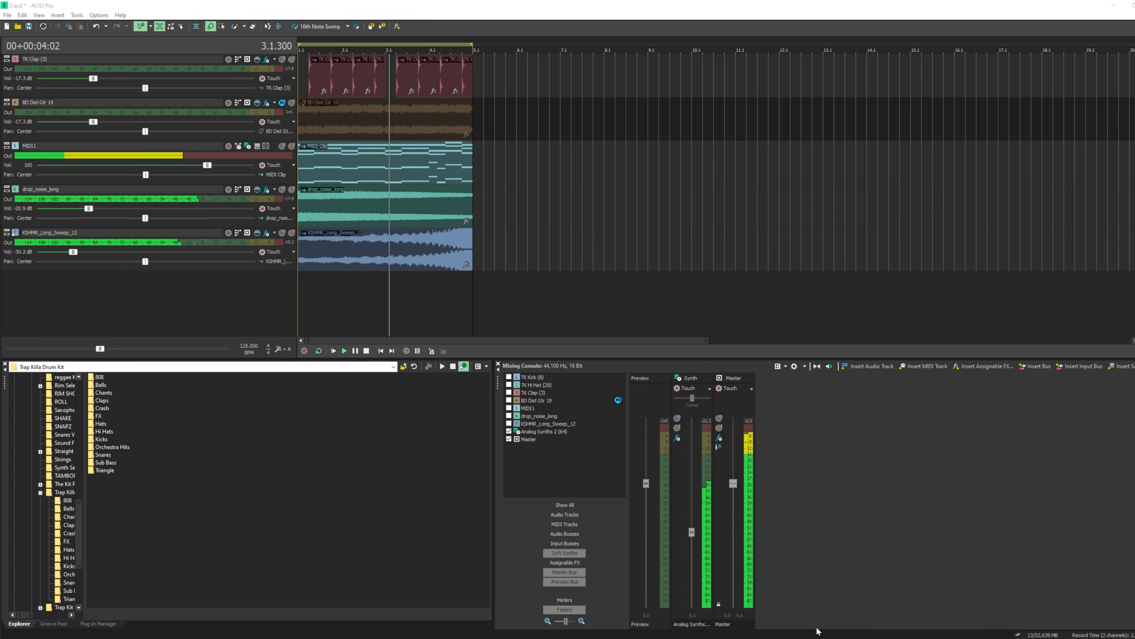
Mute MIDI1, unmute BD Dist Gtr 19, and play the loop from the start to hear the guitar with the ducked effects
{"action": "left_click", "coordinate": [338, 219]}
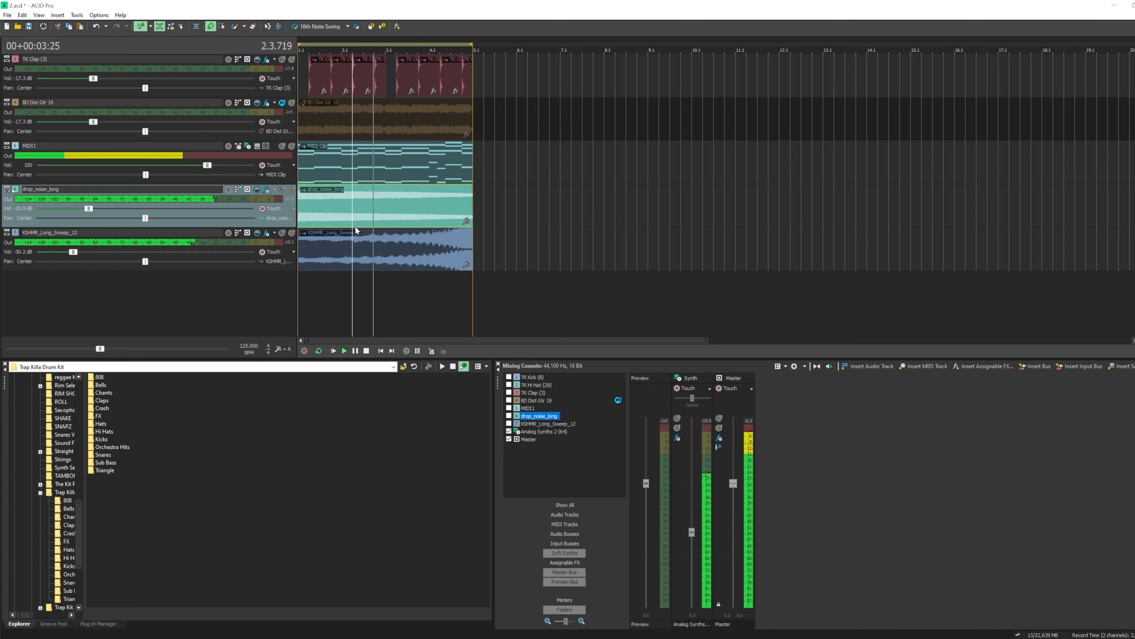
{"action": "left_click", "coordinate": [282, 146]}
{"action": "left_click", "coordinate": [282, 102]}
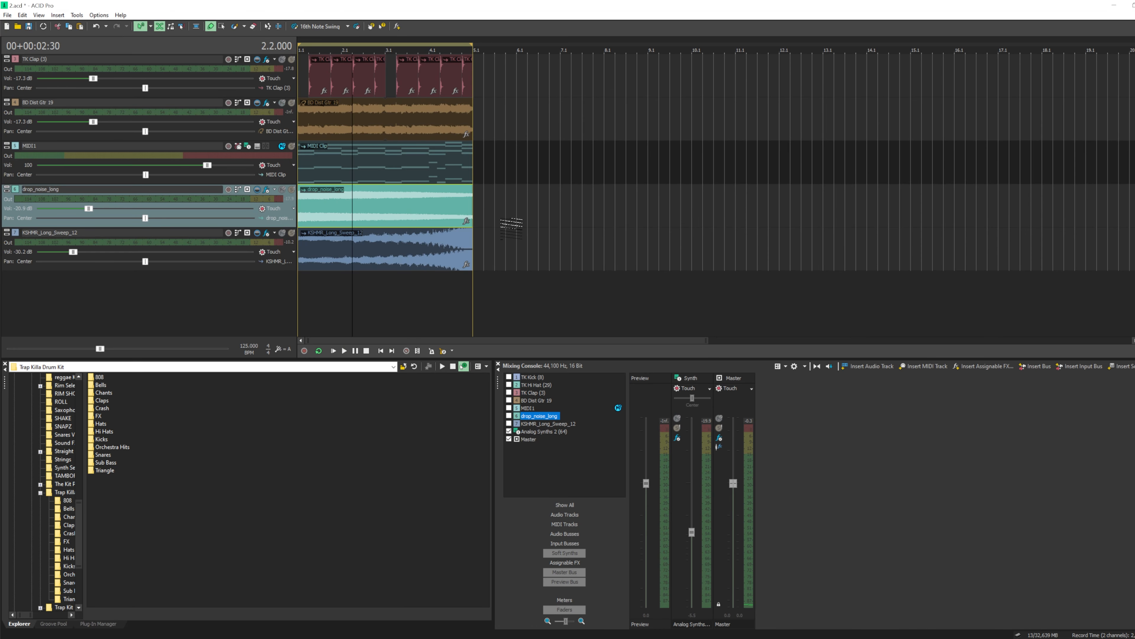
{"action": "left_click", "coordinate": [507, 233]}
{"action": "left_click", "coordinate": [334, 352]}
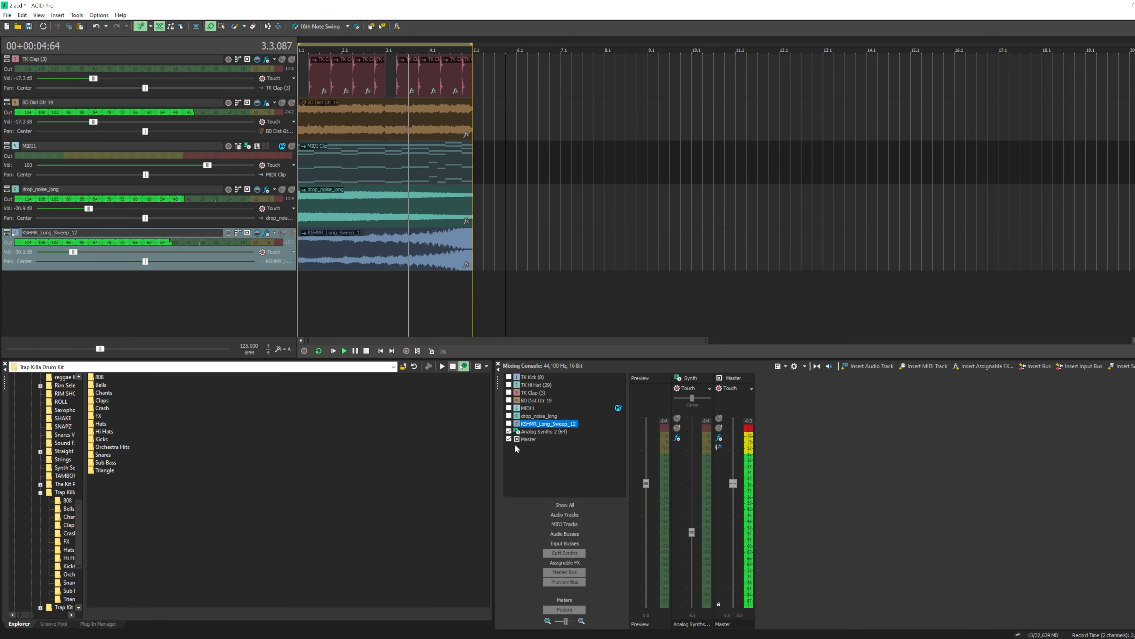
{"action": "left_click", "coordinate": [550, 470]}
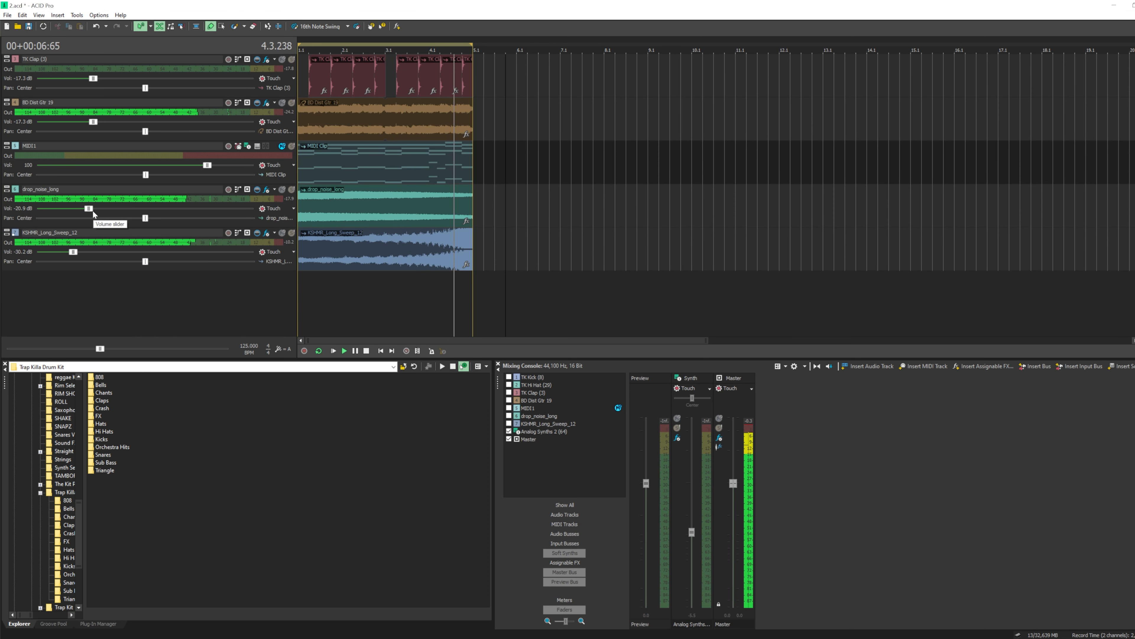
{"action": "left_click", "coordinate": [367, 351]}
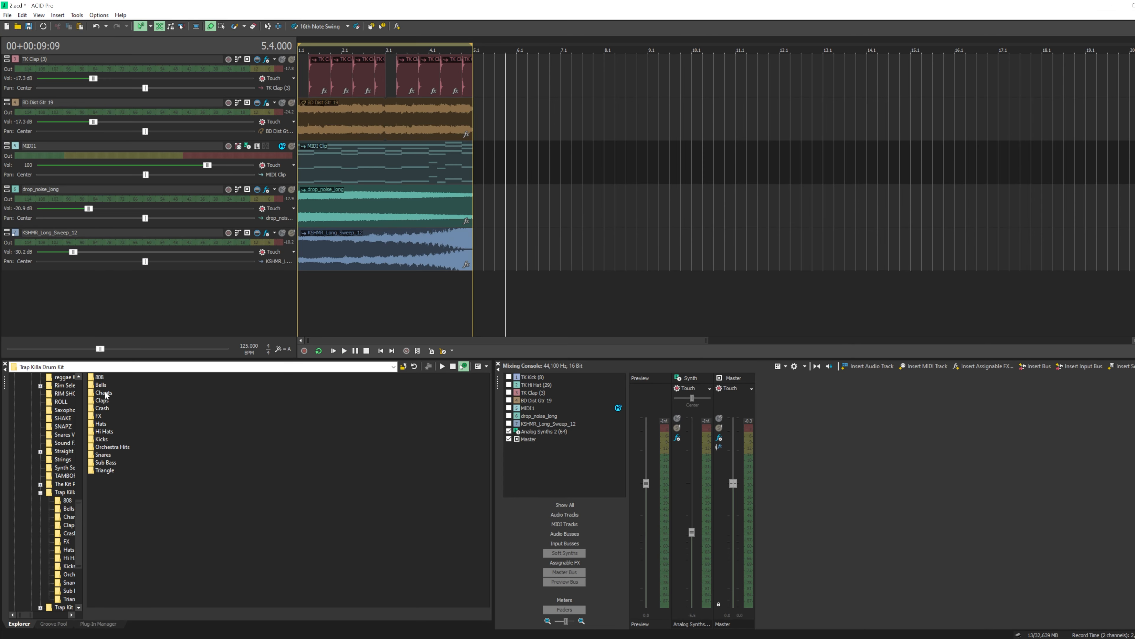
Open the Crash folder of the Trap Killa Drum Kit and preview TK Crash (8).wav
{"action": "double_click", "coordinate": [107, 408]}
{"action": "left_click", "coordinate": [106, 408]}
{"action": "left_click", "coordinate": [129, 432]}
{"action": "left_click", "coordinate": [219, 448]}
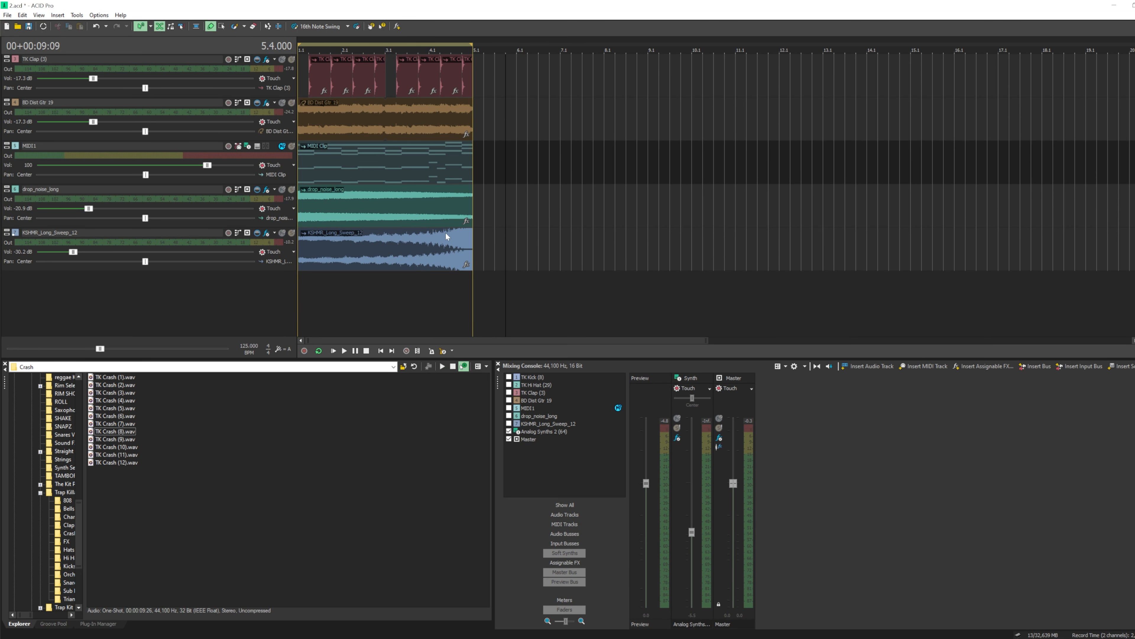
Shrink the track heights to fit all seven tracks and play the full mix from the start
{"action": "left_click", "coordinate": [1134, 332]}
{"action": "left_click", "coordinate": [1134, 332]}
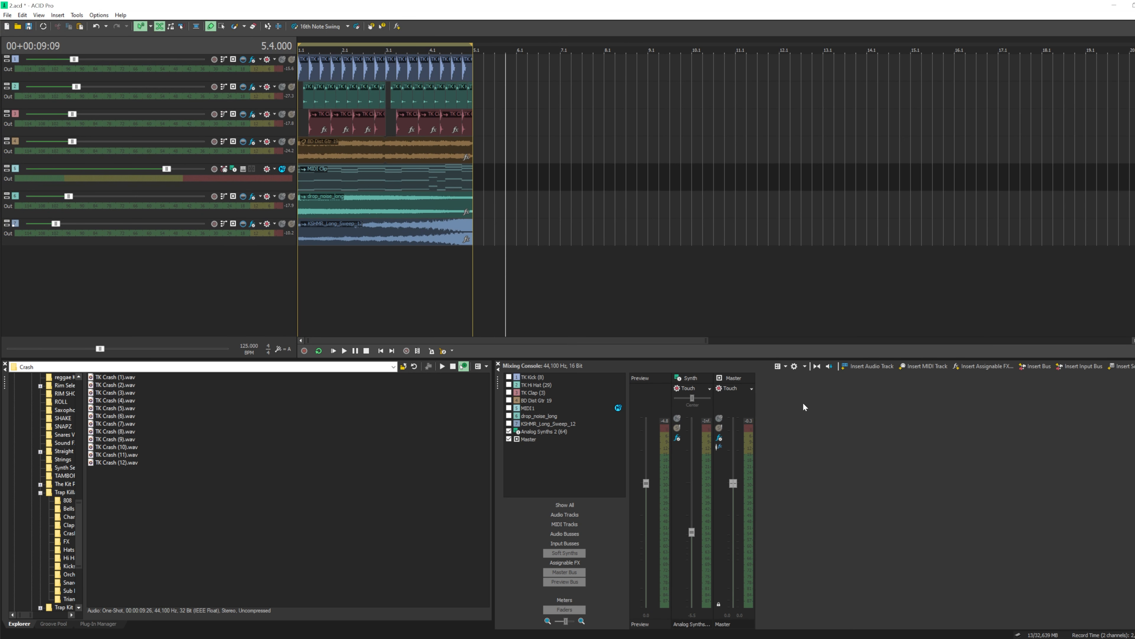
{"action": "left_click", "coordinate": [316, 152]}
{"action": "scroll", "coordinate": [336, 321], "scroll_direction": "up", "scroll_amount": 3}
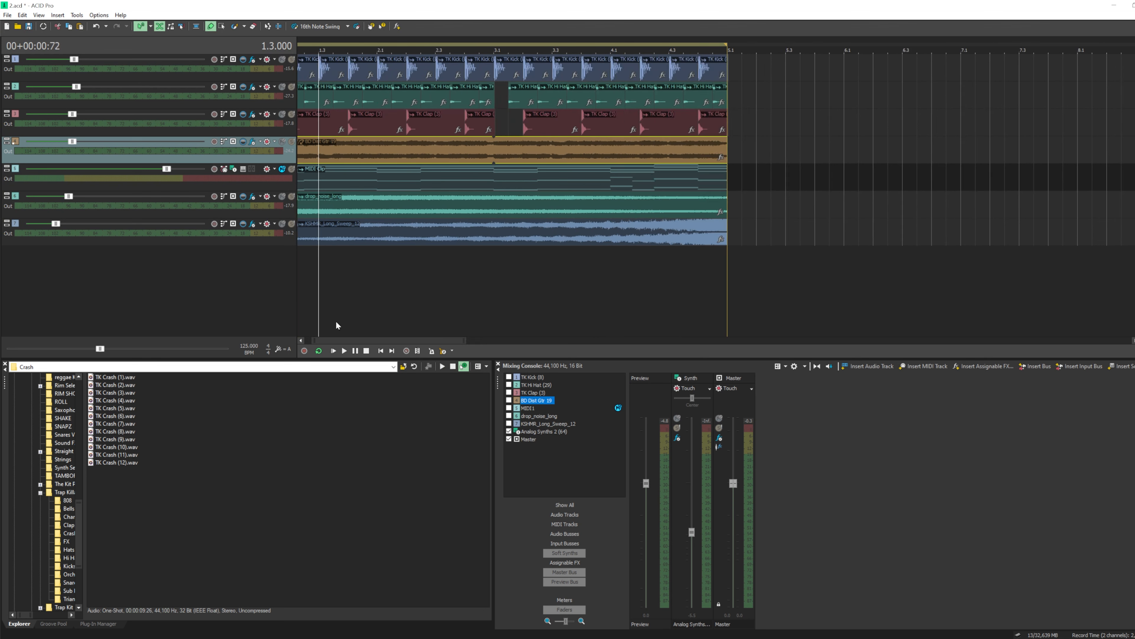
{"action": "left_click", "coordinate": [333, 352]}
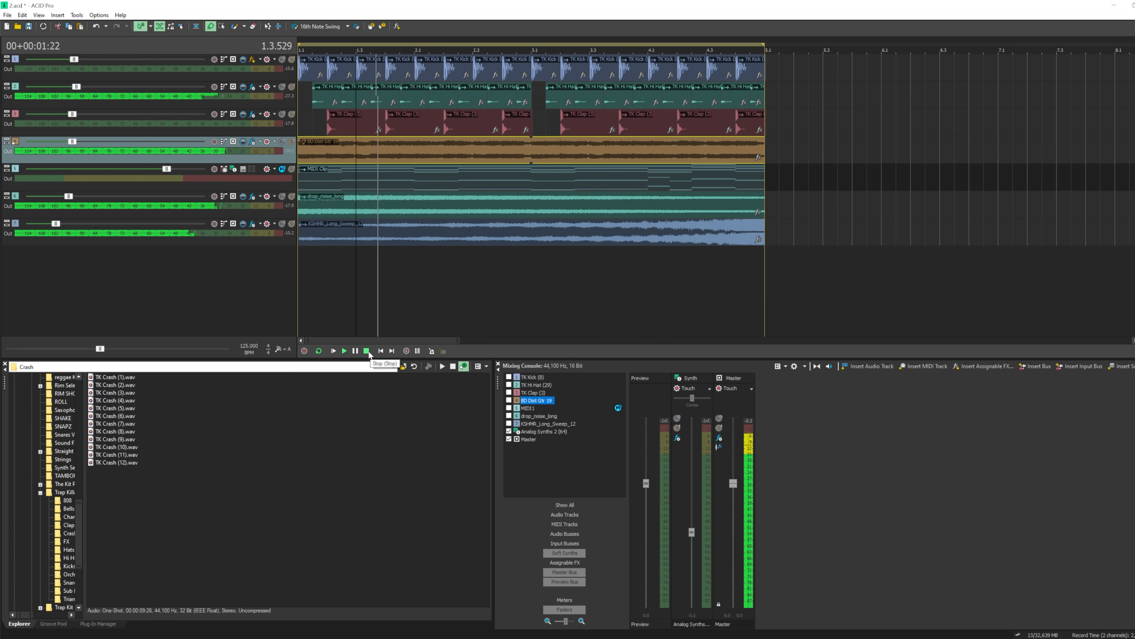
{"action": "left_click", "coordinate": [367, 351]}
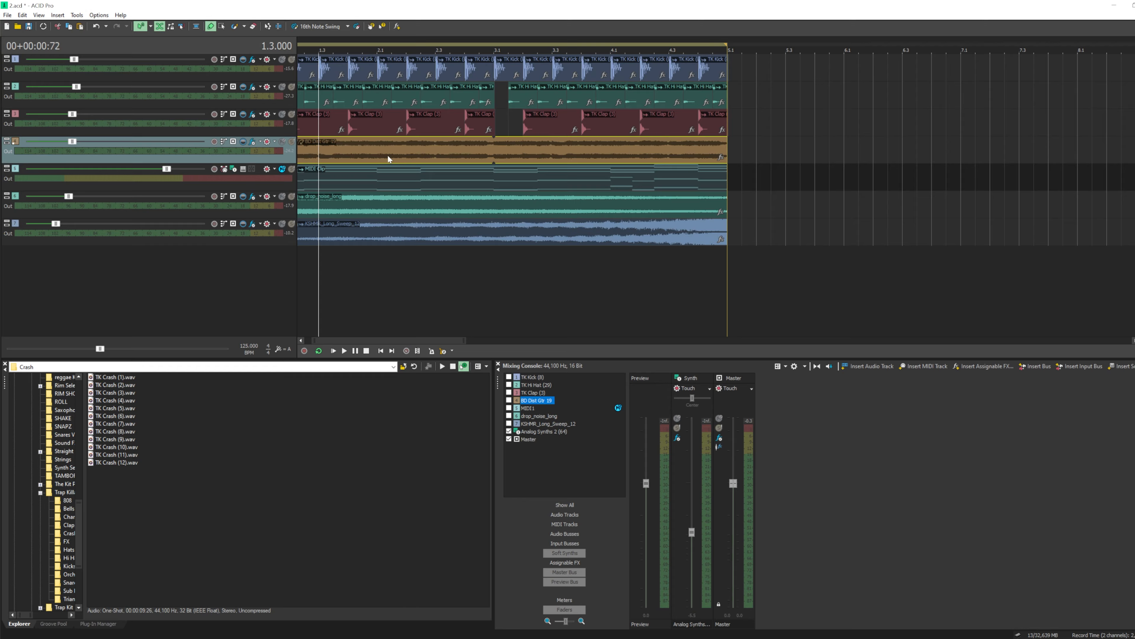
Replay the loop from the start with all tracks in view and stop playback at the end
{"action": "scroll", "coordinate": [388, 155], "scroll_direction": "down", "scroll_amount": 2}
{"action": "left_click", "coordinate": [347, 203]}
{"action": "scroll", "coordinate": [347, 203], "scroll_direction": "up", "scroll_amount": 1}
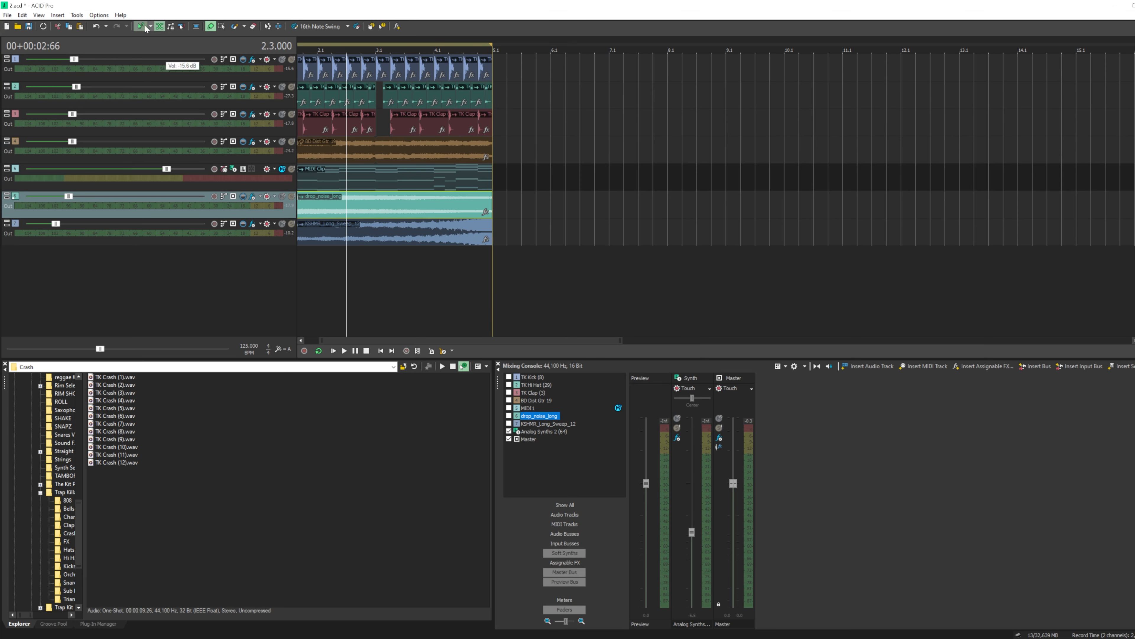
{"action": "left_click", "coordinate": [499, 196]}
{"action": "left_click", "coordinate": [334, 351]}
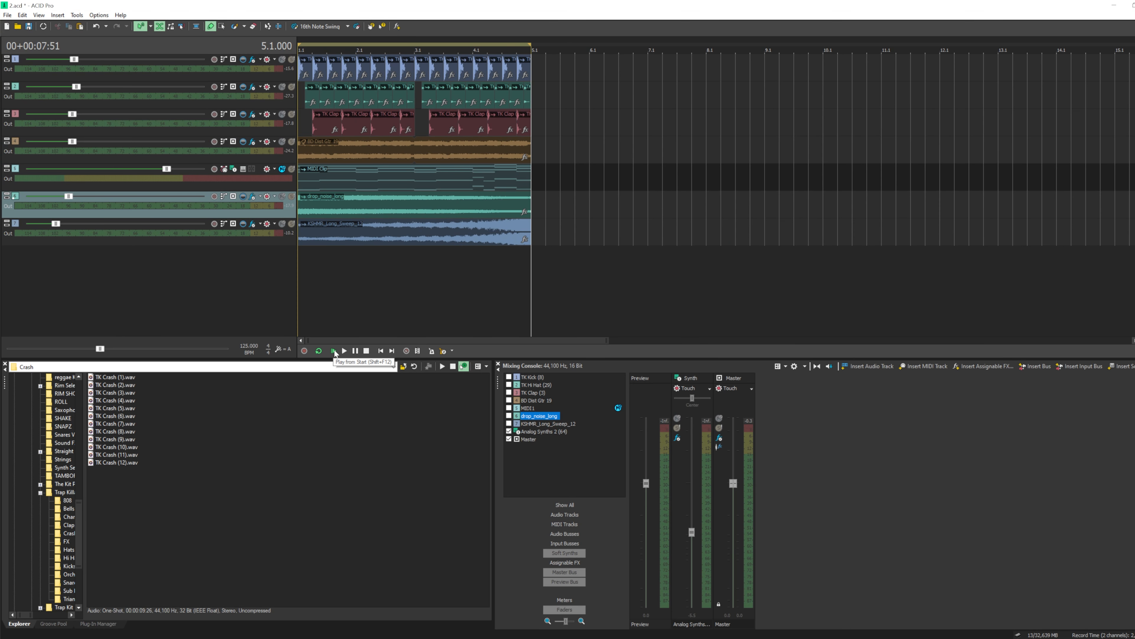
{"action": "left_click", "coordinate": [545, 231]}
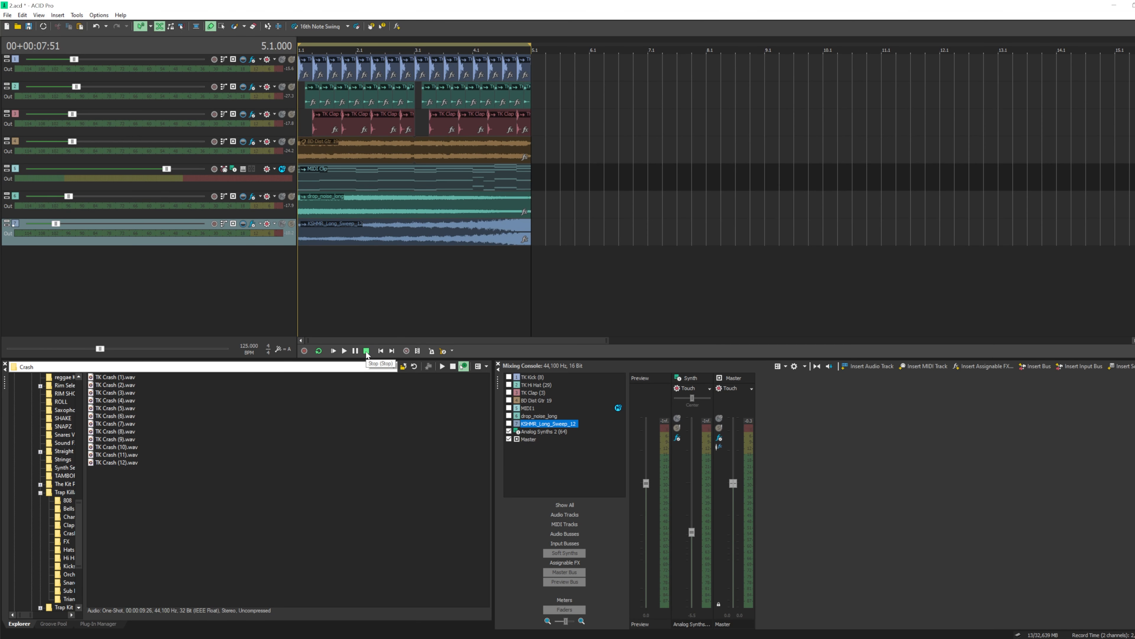
{"action": "left_click", "coordinate": [366, 353]}
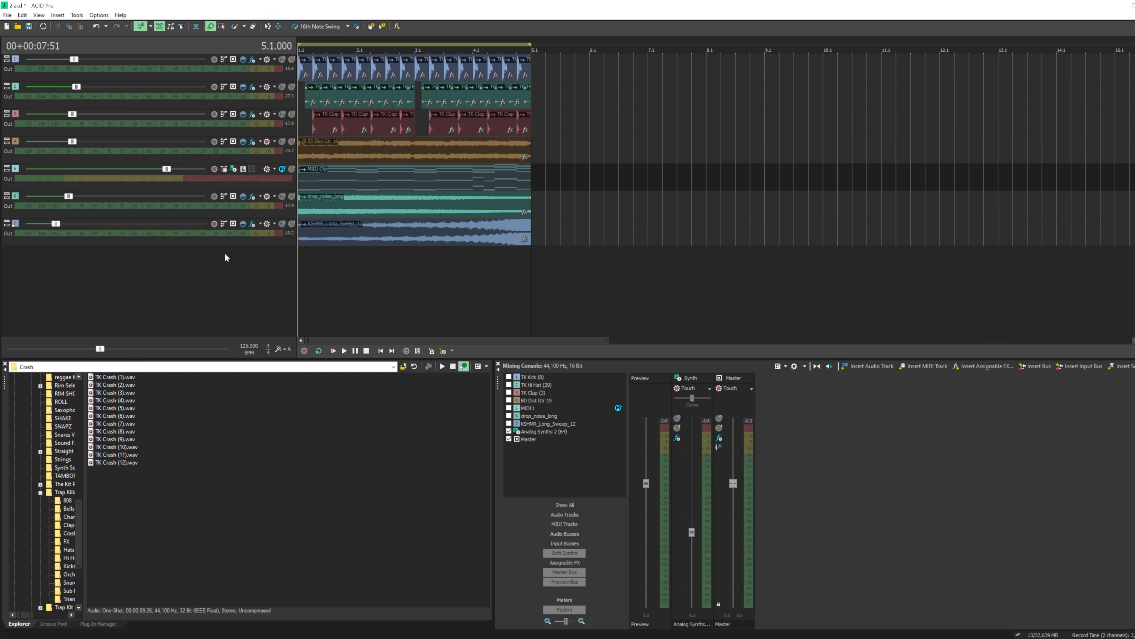